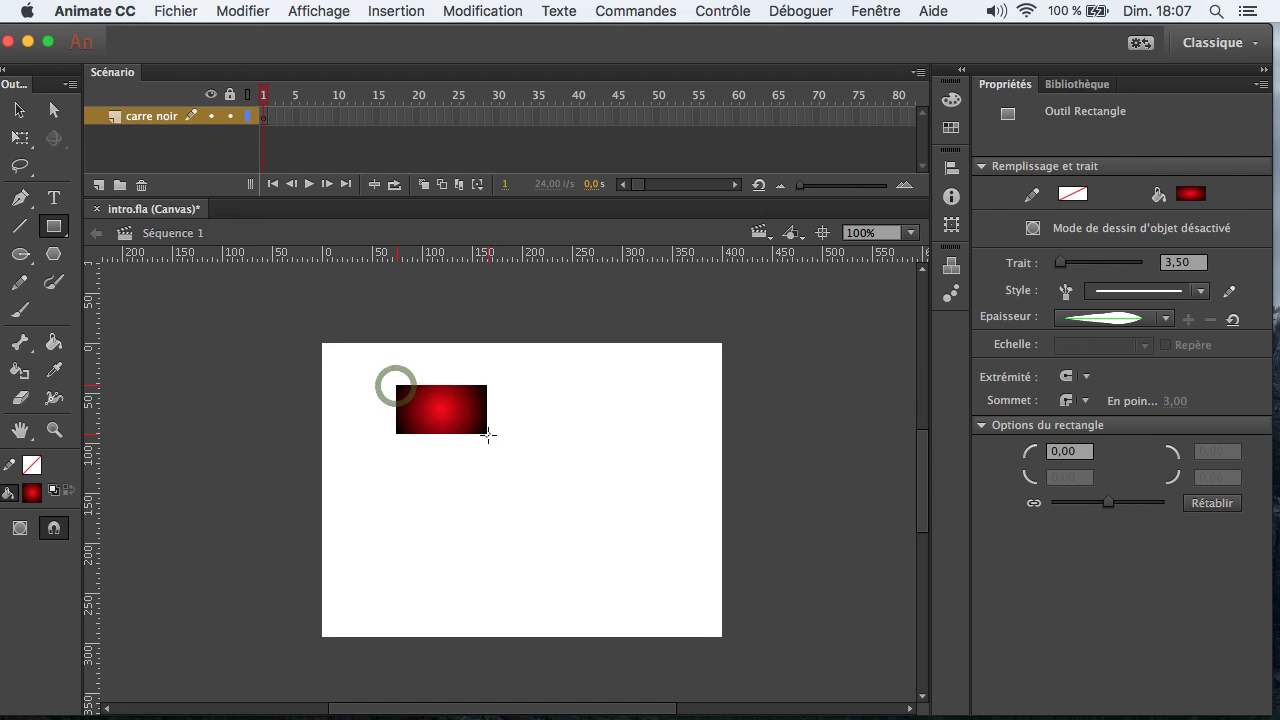
Step: Recolor the red gradient rectangle solid purple and move it left to X 36, Y 42
click(17, 108)
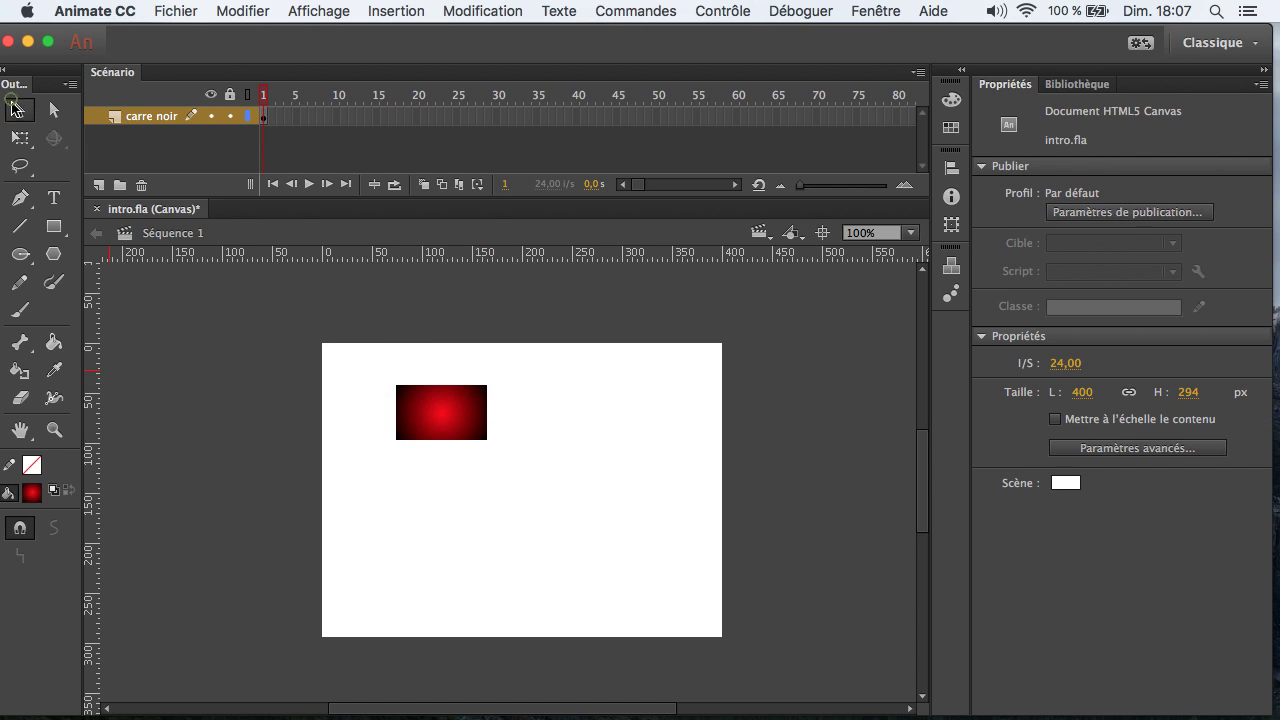
click(430, 416)
click(30, 495)
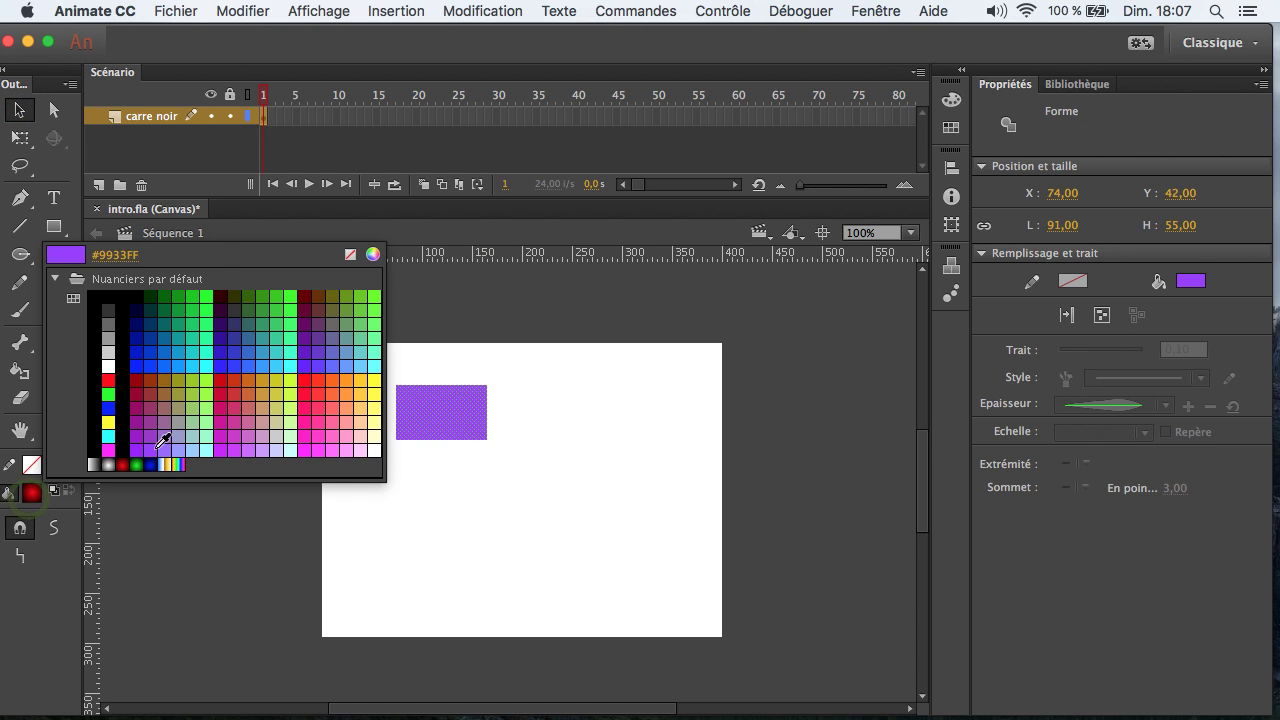
click(153, 443)
click(479, 483)
drag(452, 437, 414, 437)
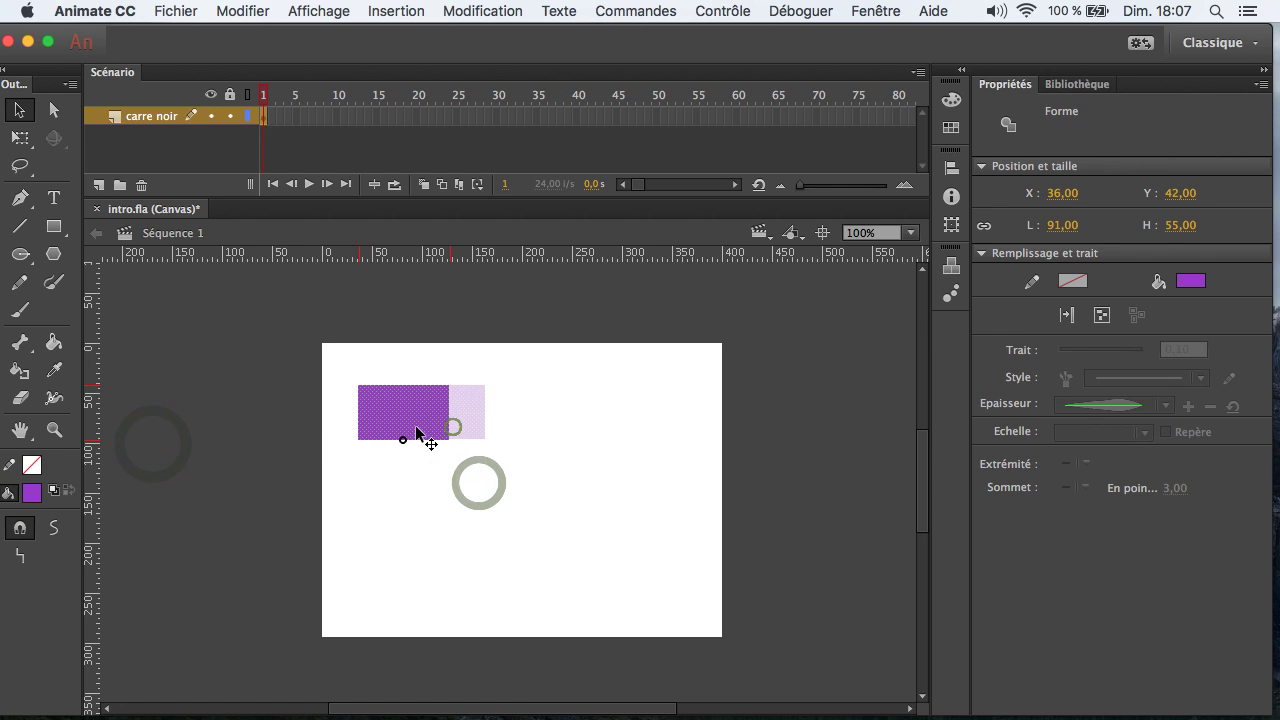
click(440, 508)
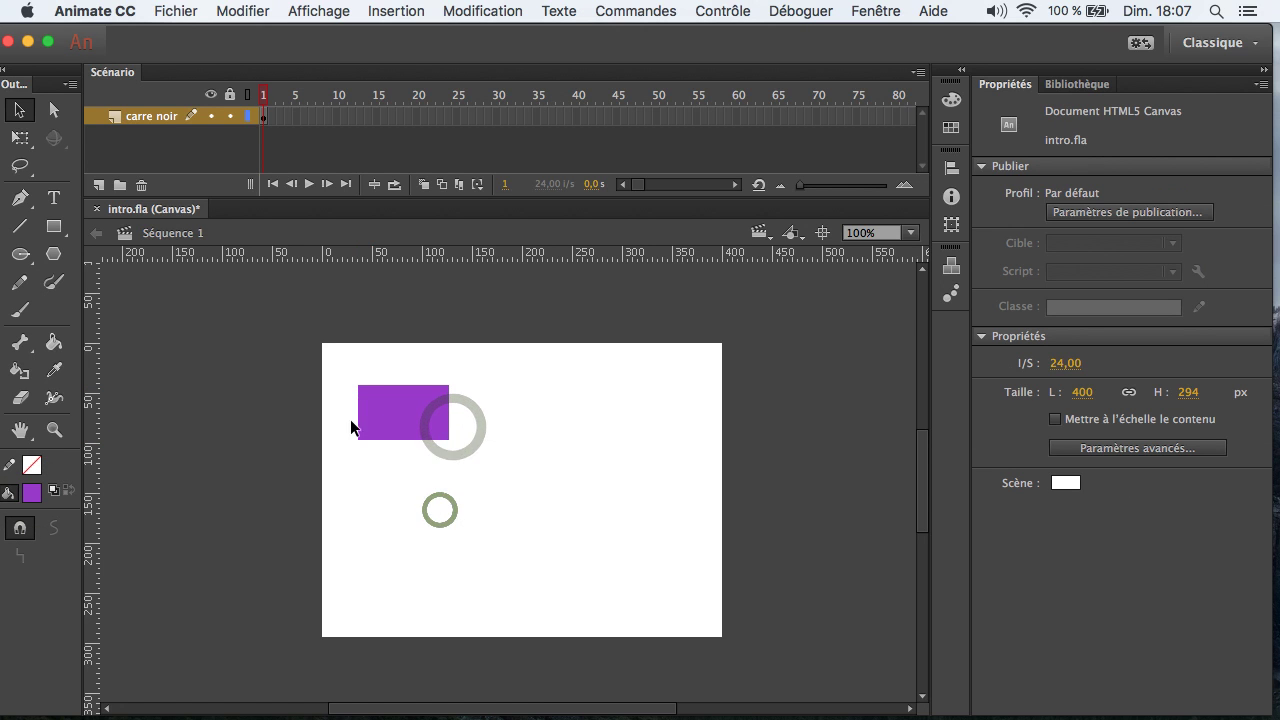
Step: Draw a primitive rectangle about 105 by 56 px in the stage's upper right and reset its corner radii
click(54, 226)
click(137, 247)
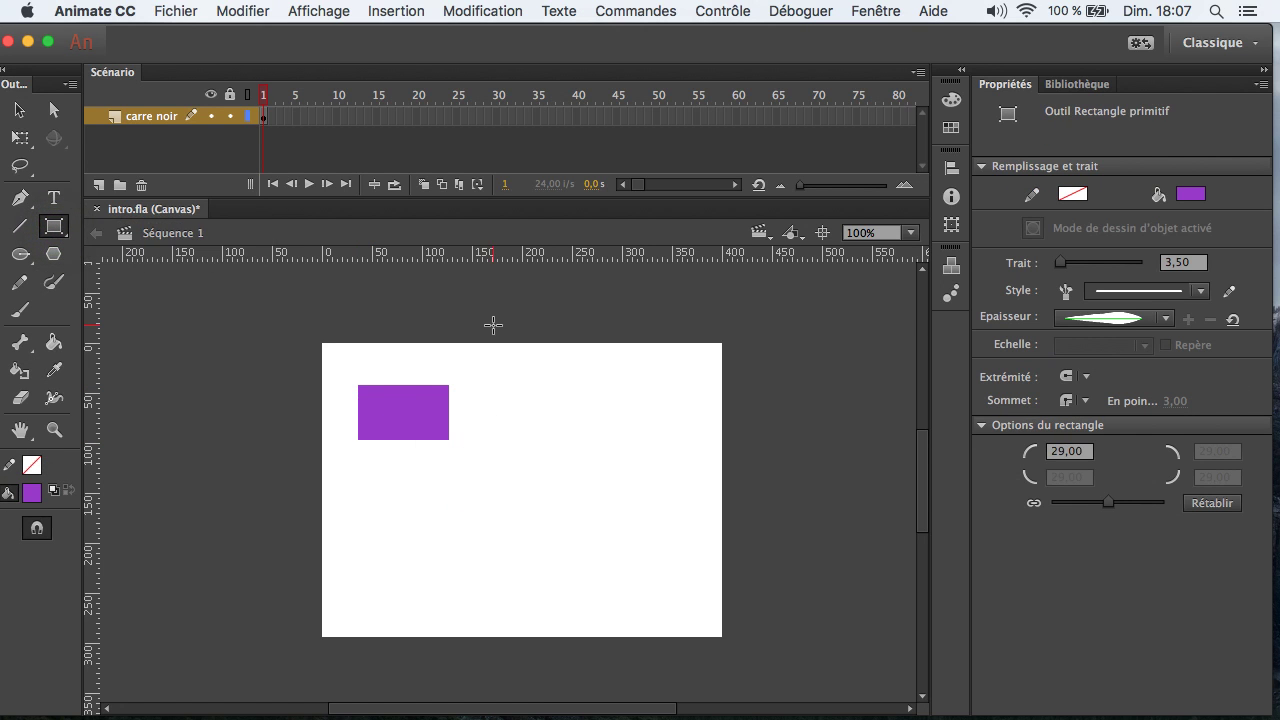
drag(550, 396, 654, 453)
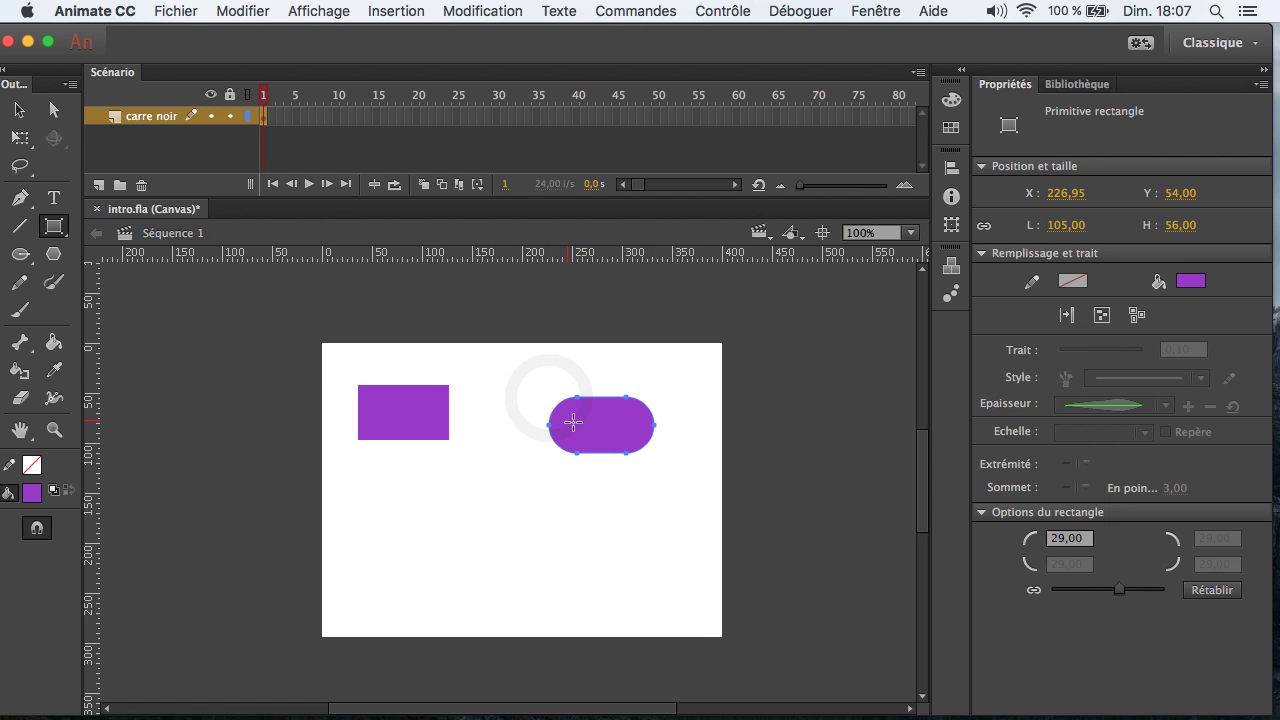
click(1213, 590)
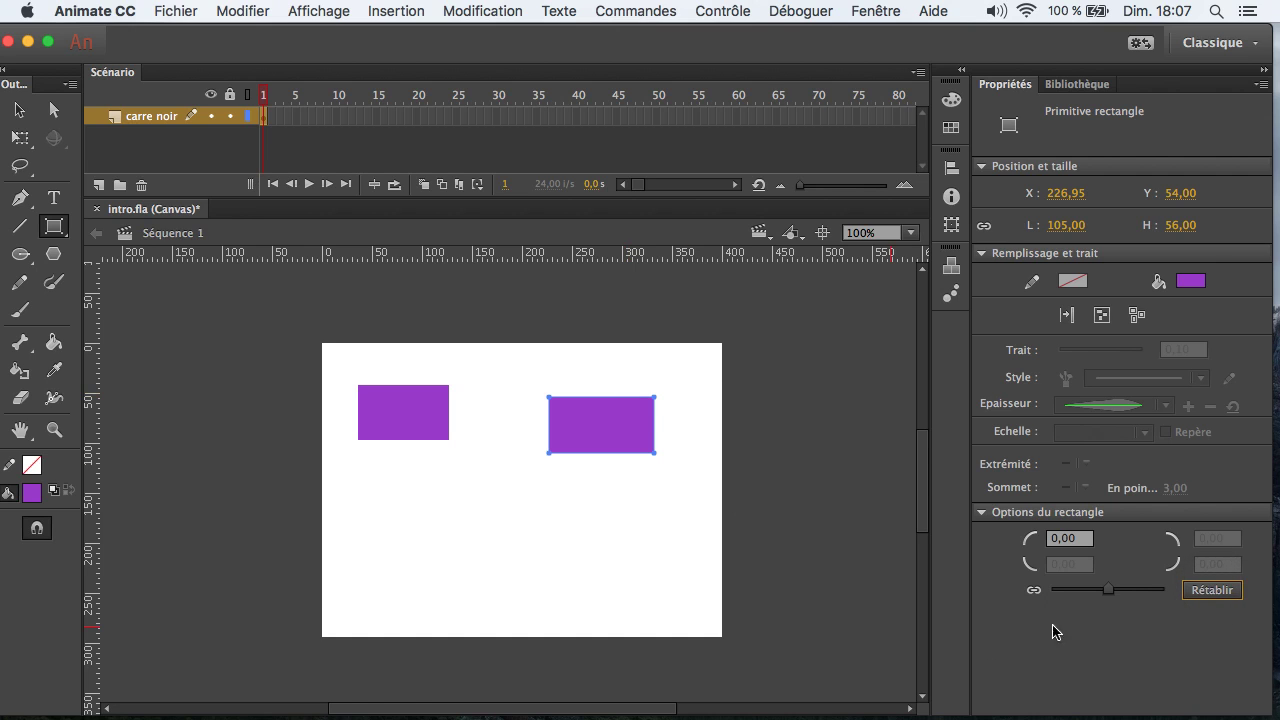
Step: Try an independent radius of 30 on the primitive rectangle's lower-left corner, and reset all its corners
click(1034, 591)
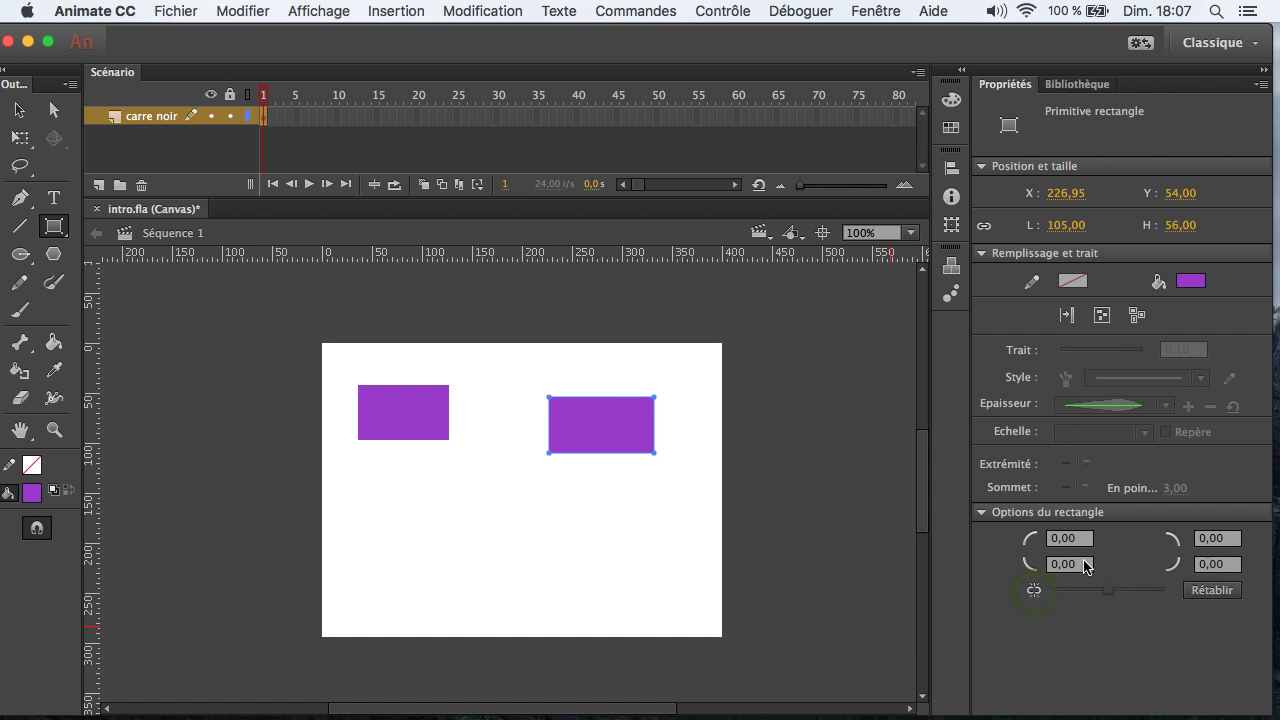
click(1078, 564)
text(30)
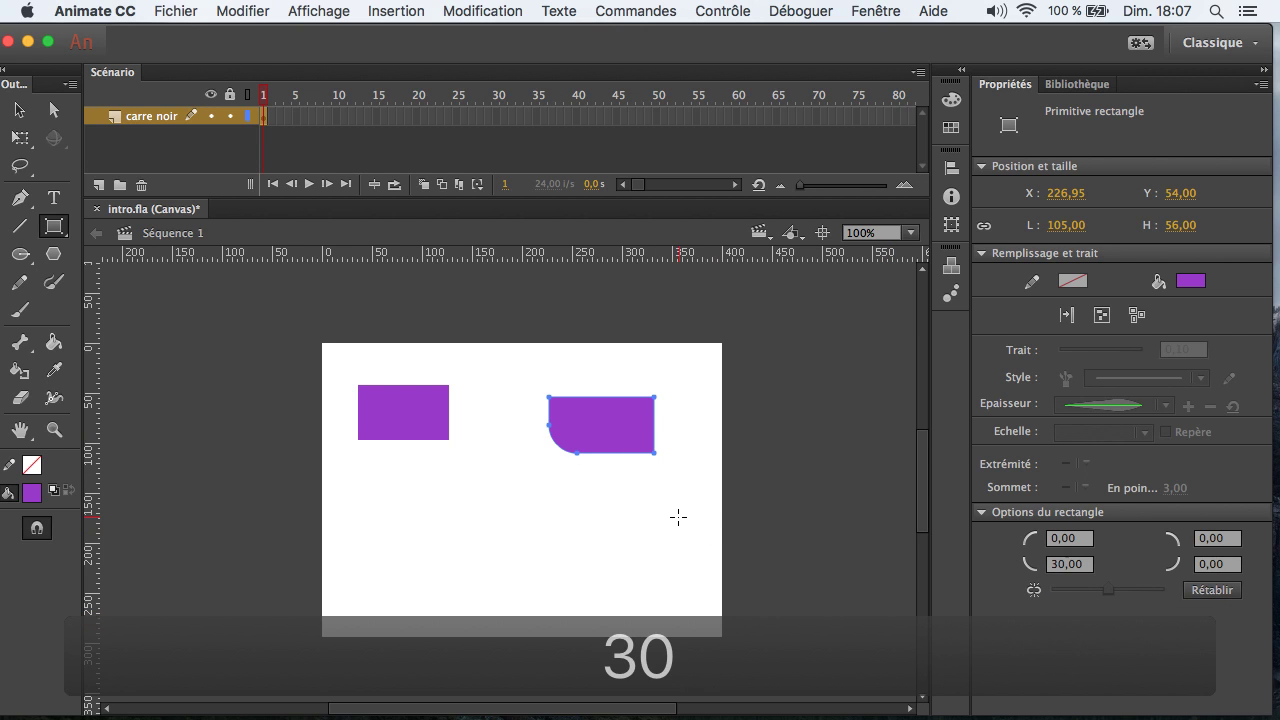
click(1237, 592)
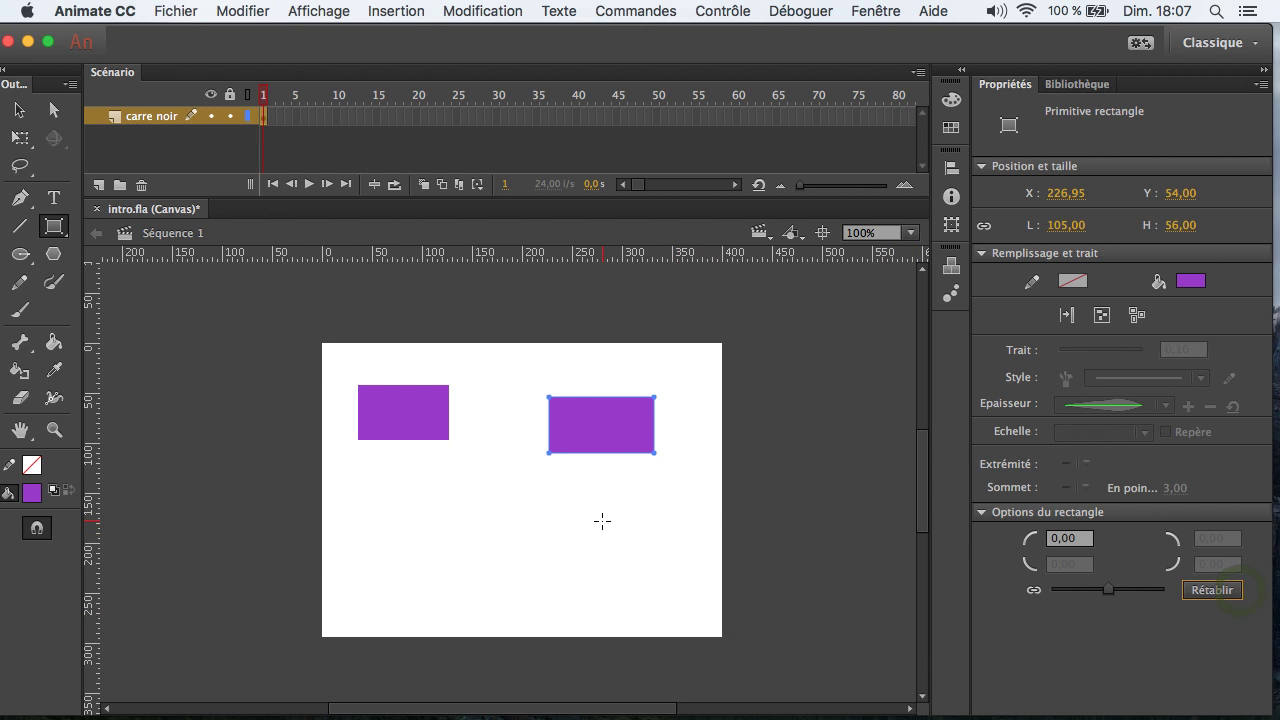
Step: Move the primitive rectangle straight up to Y 36
click(19, 110)
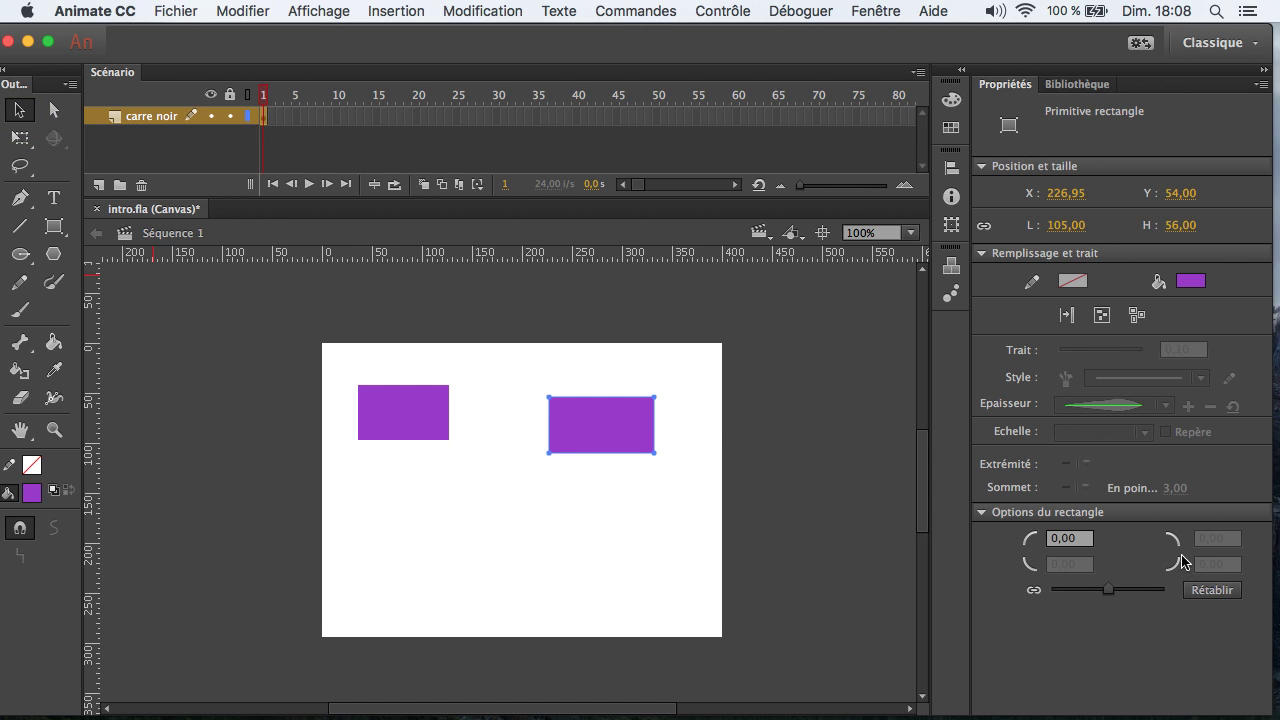
click(653, 490)
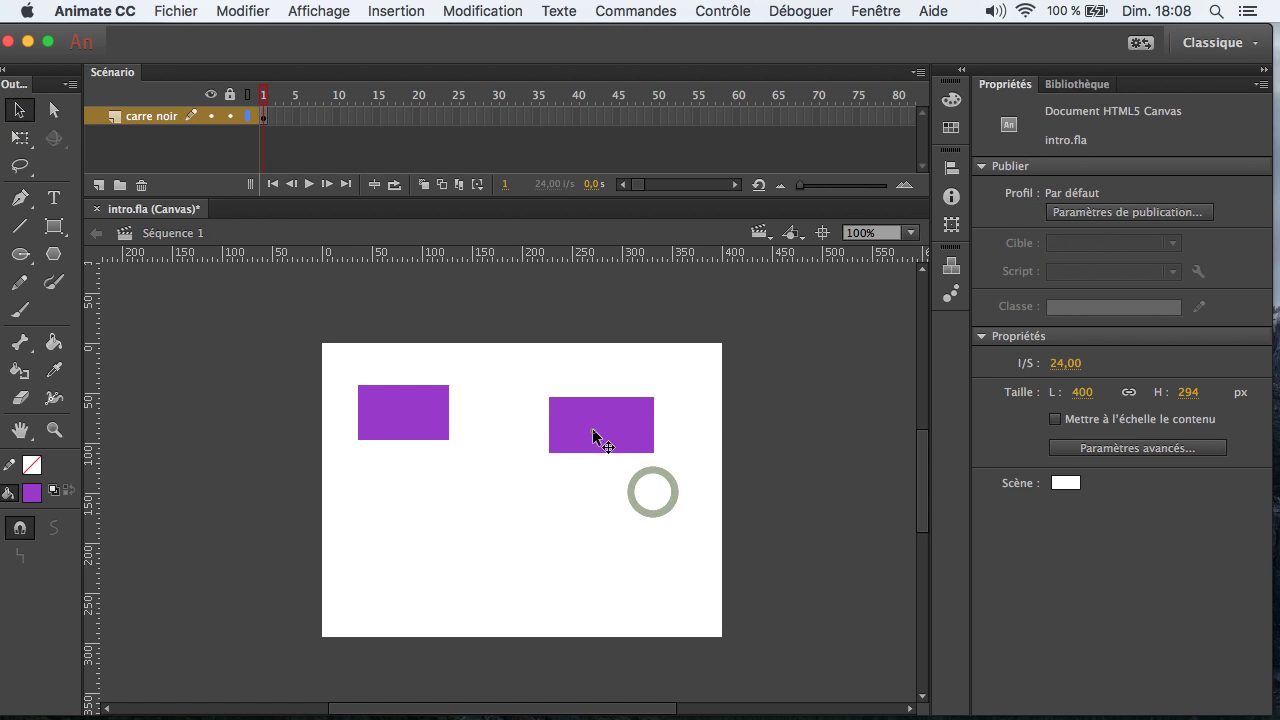
click(592, 430)
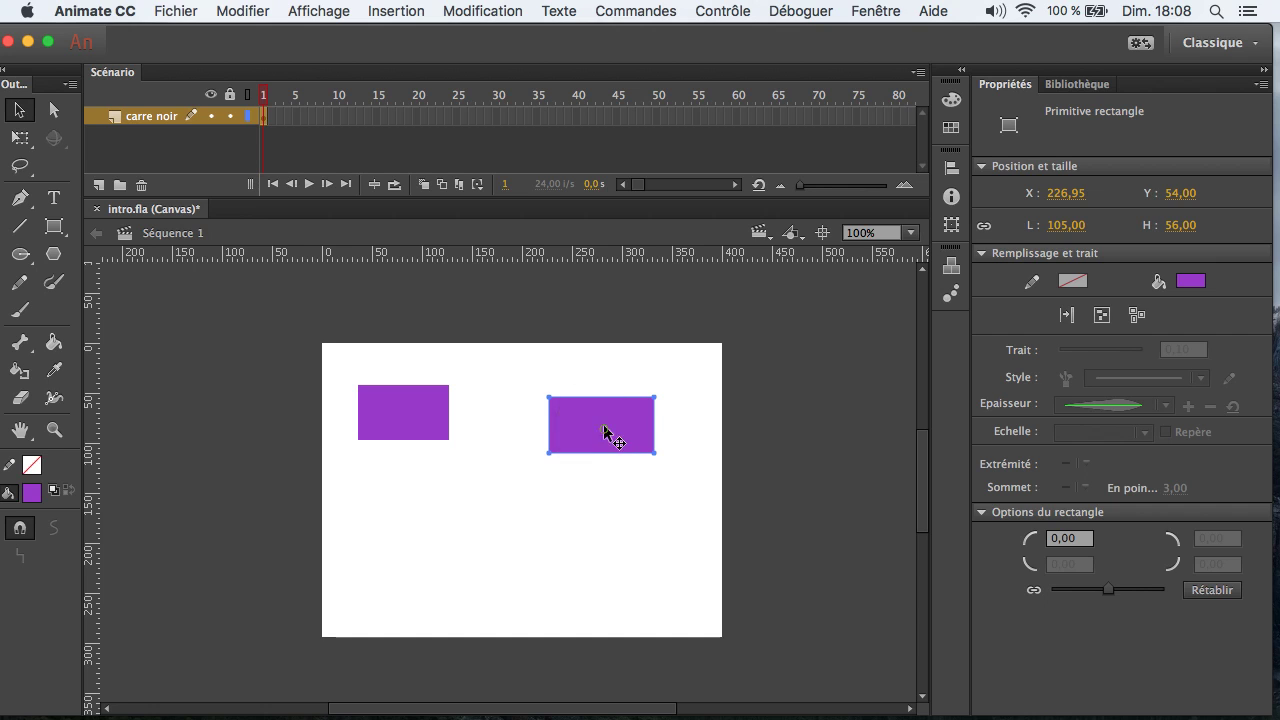
drag(608, 438, 600, 425)
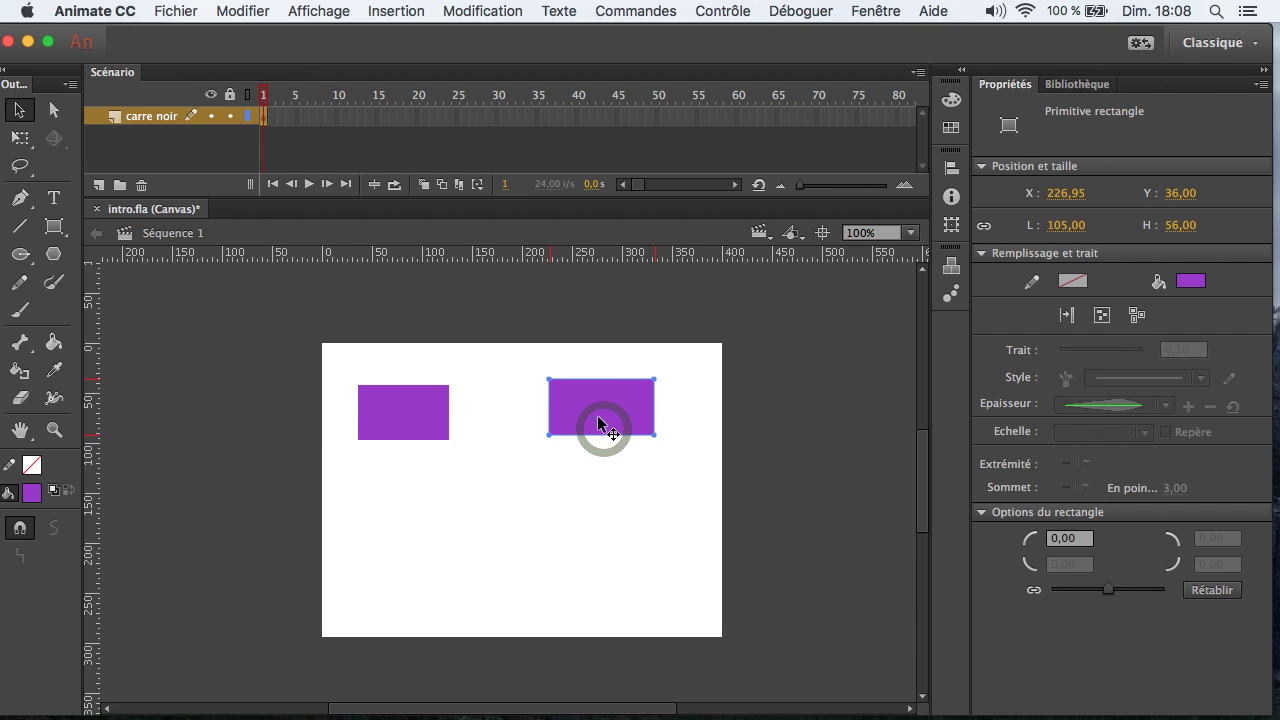
Step: Select the plain rectangle and the primitive rectangle in turn to compare how each one looks when selected
click(398, 416)
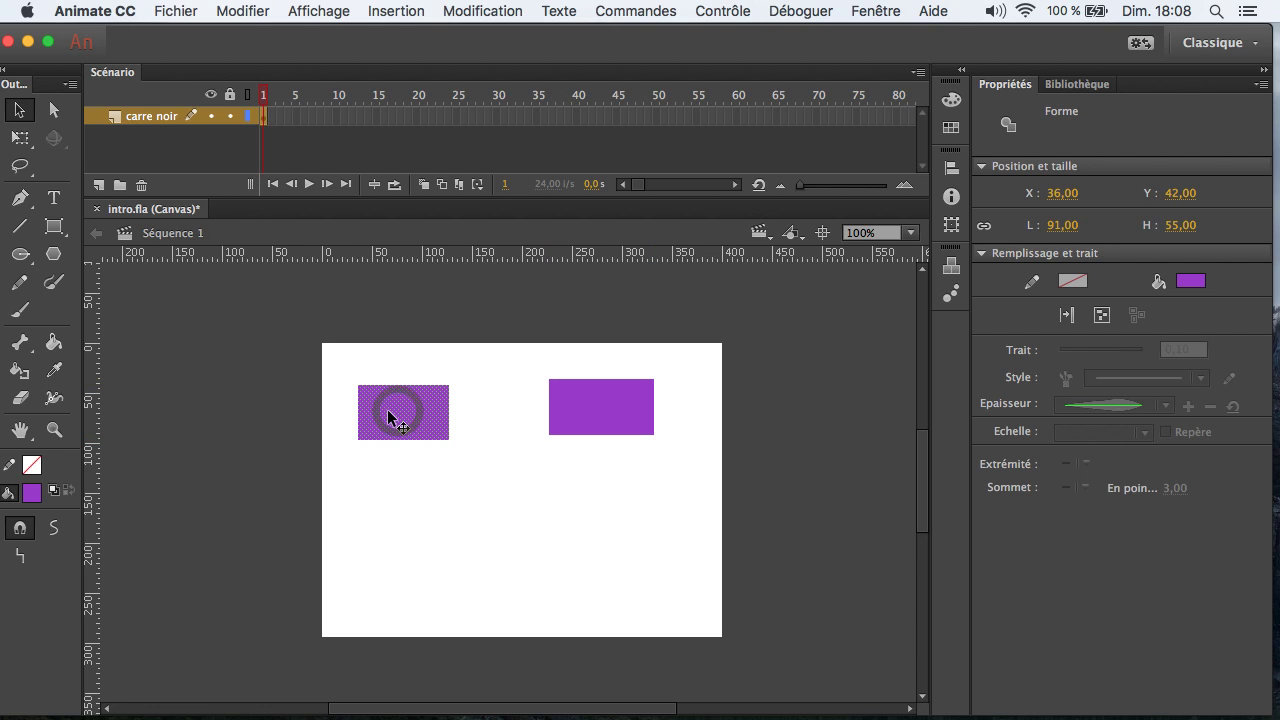
click(424, 469)
click(407, 404)
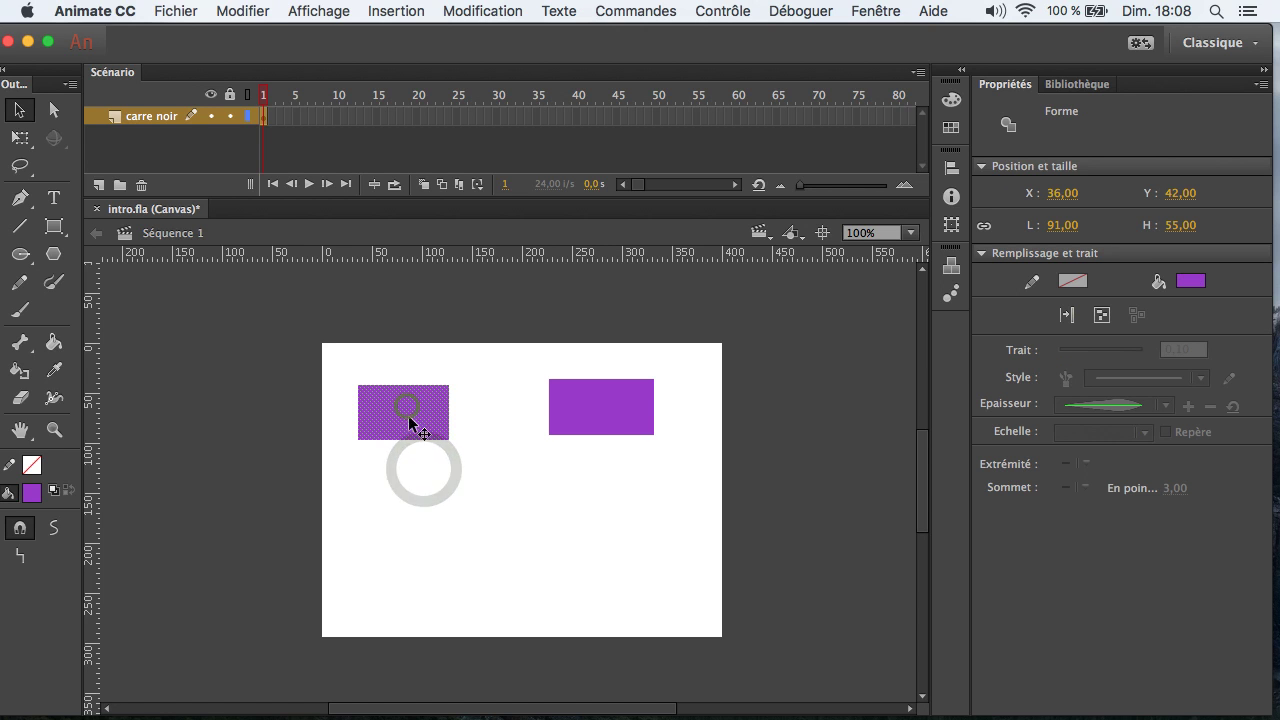
click(614, 422)
click(395, 420)
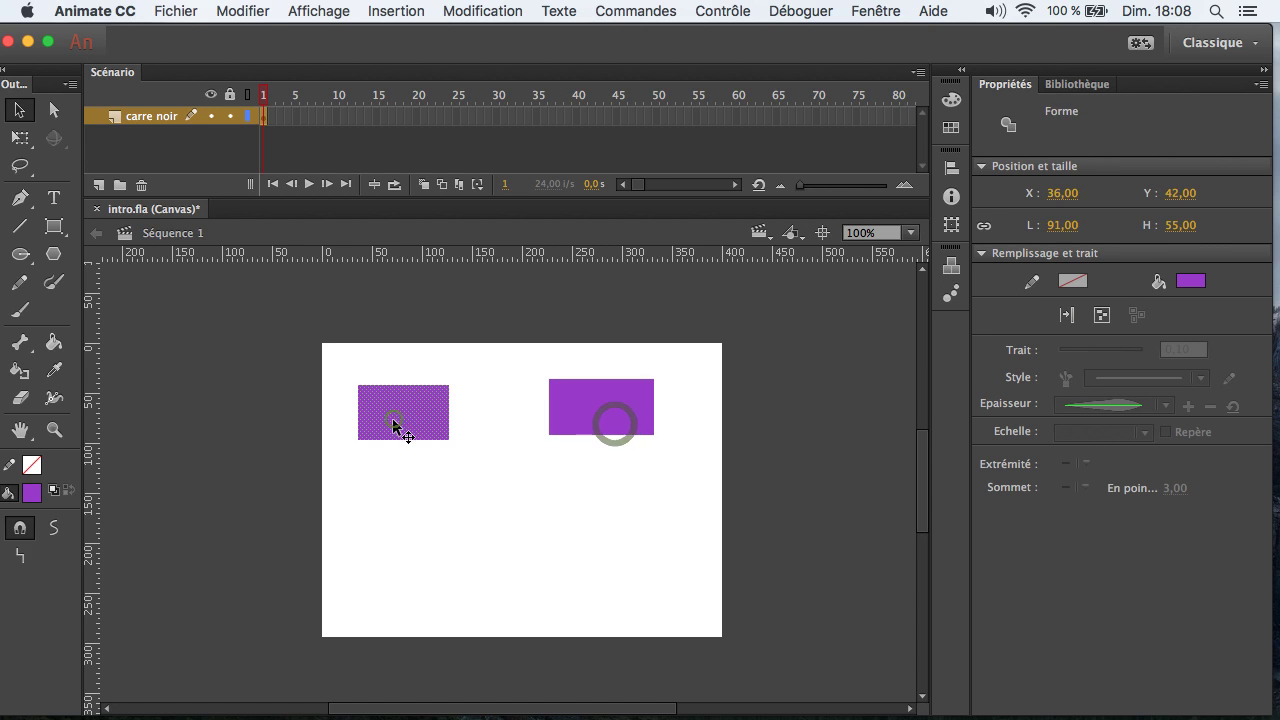
click(424, 490)
click(395, 410)
click(582, 416)
click(410, 418)
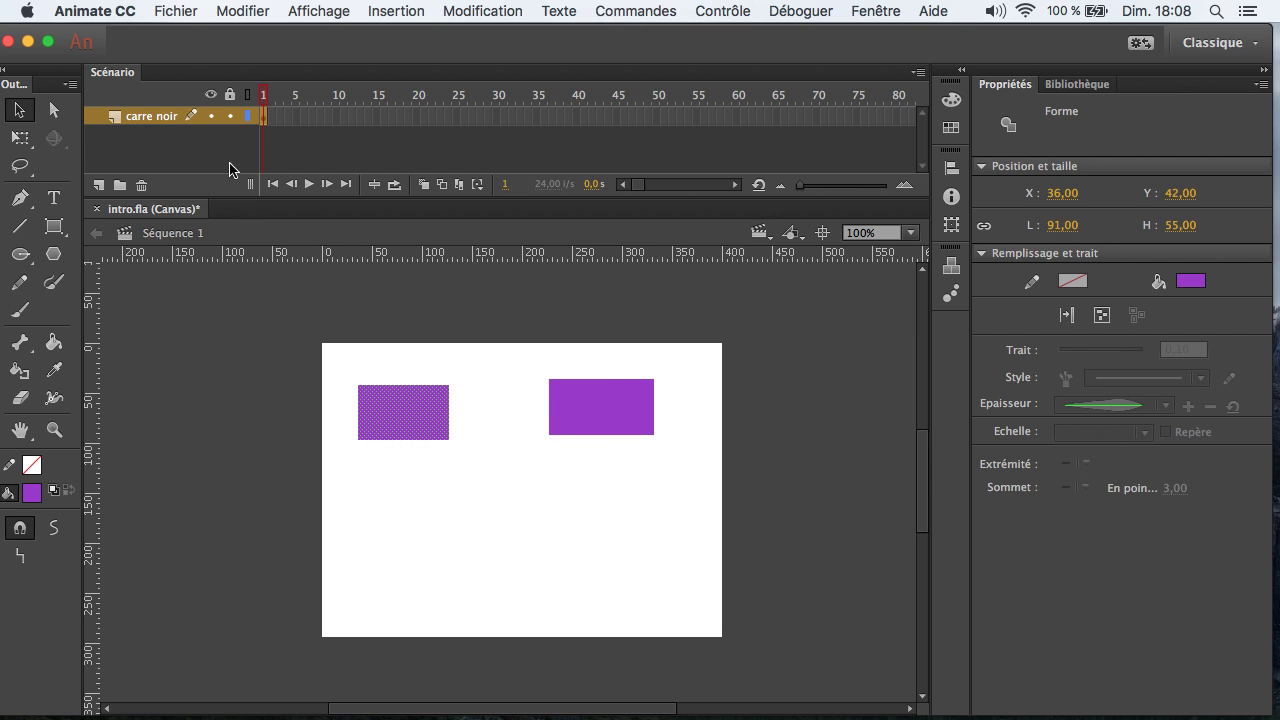
click(420, 484)
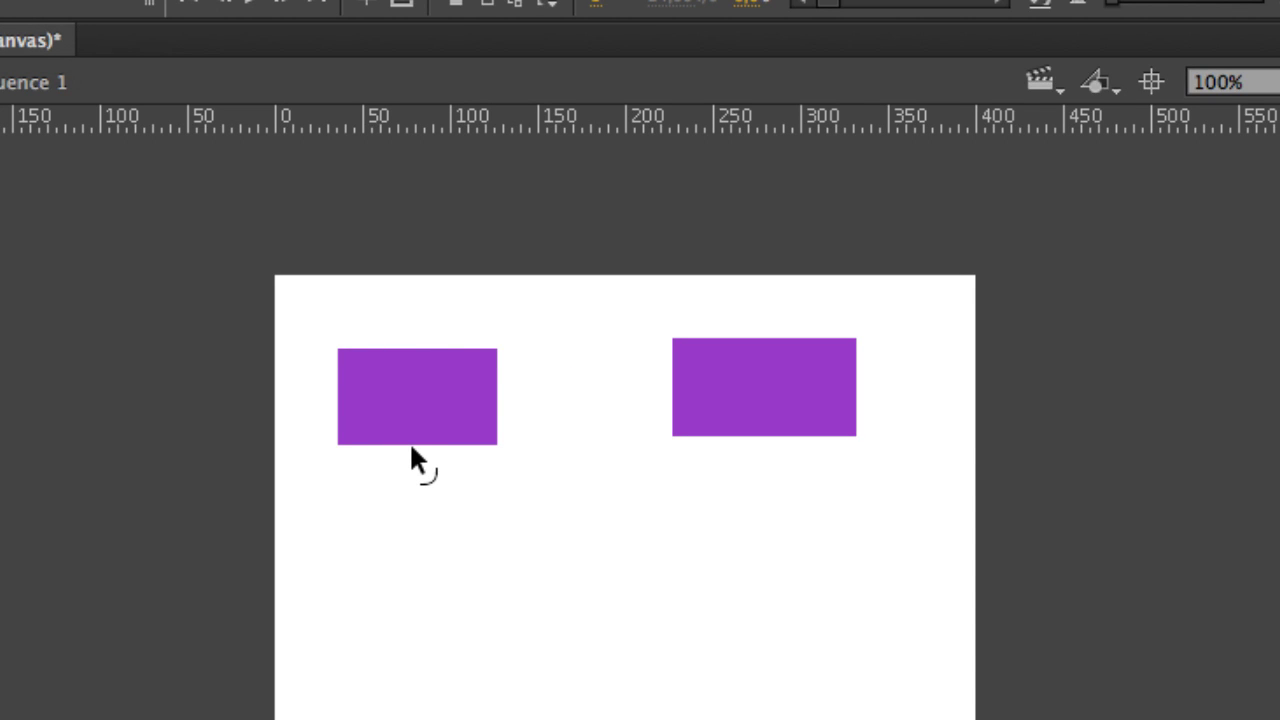
Step: Curve the plain rectangle's bottom edge inward and try the same pull on the primitive rectangle's bottom edge
drag(411, 446, 413, 420)
click(414, 471)
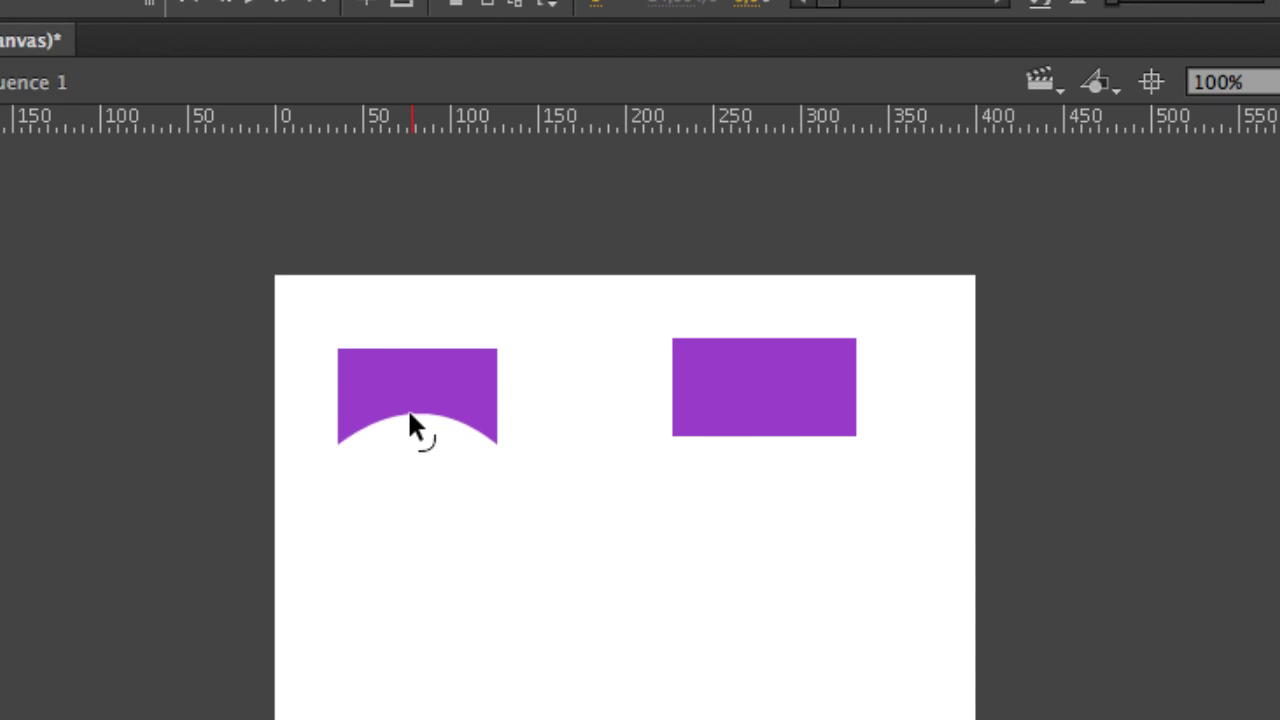
drag(776, 437, 771, 431)
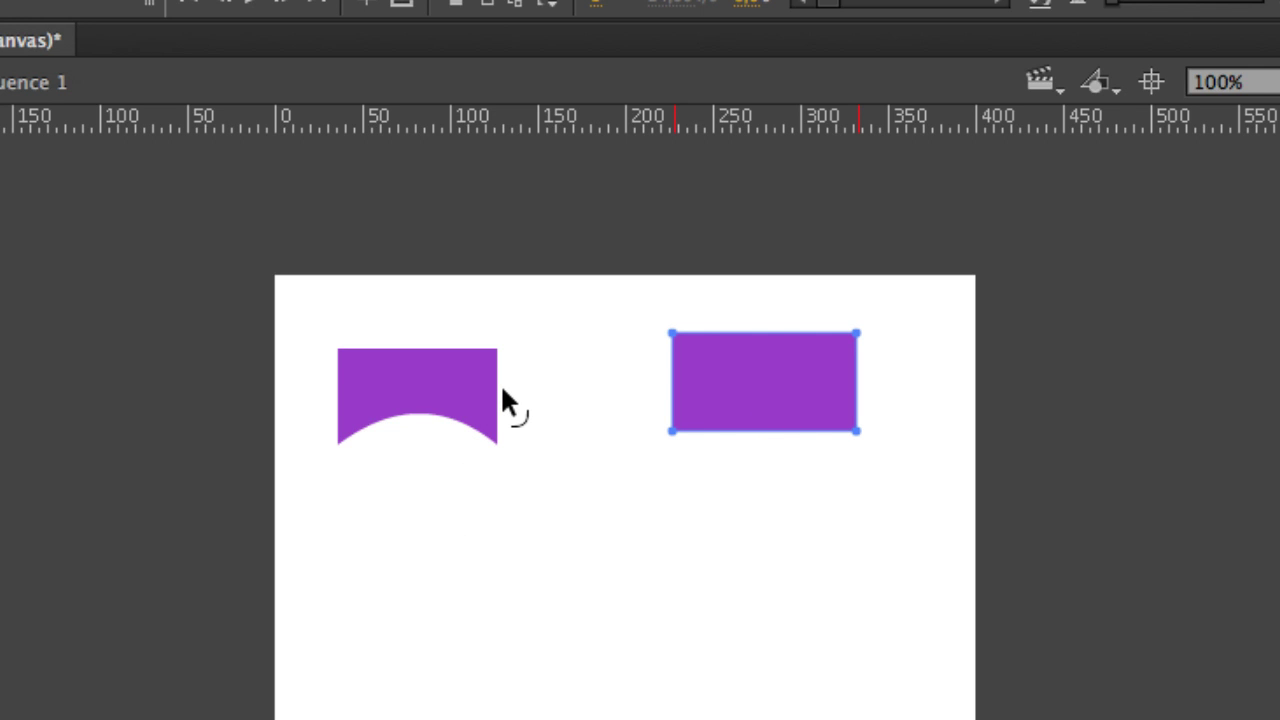
Step: Curve the plain rectangle's right and left edges outward and its top edge inward
drag(500, 390, 521, 387)
drag(423, 352, 423, 371)
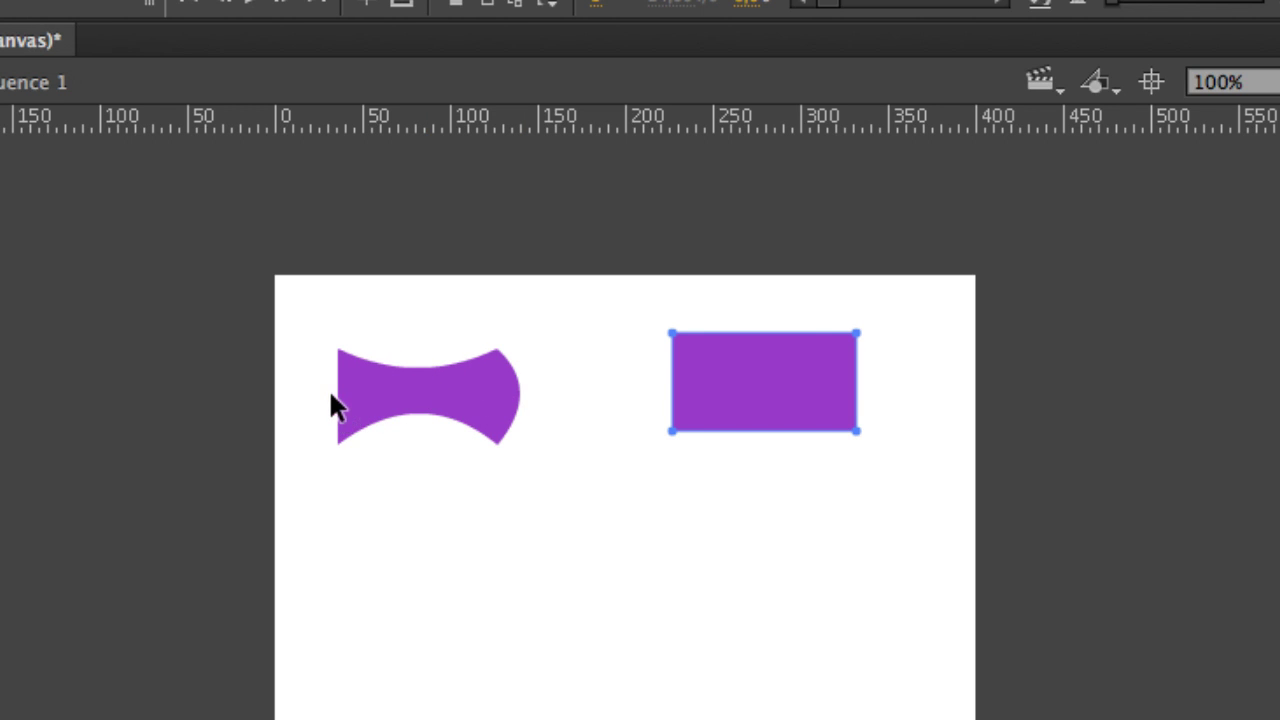
drag(335, 408, 329, 405)
click(414, 474)
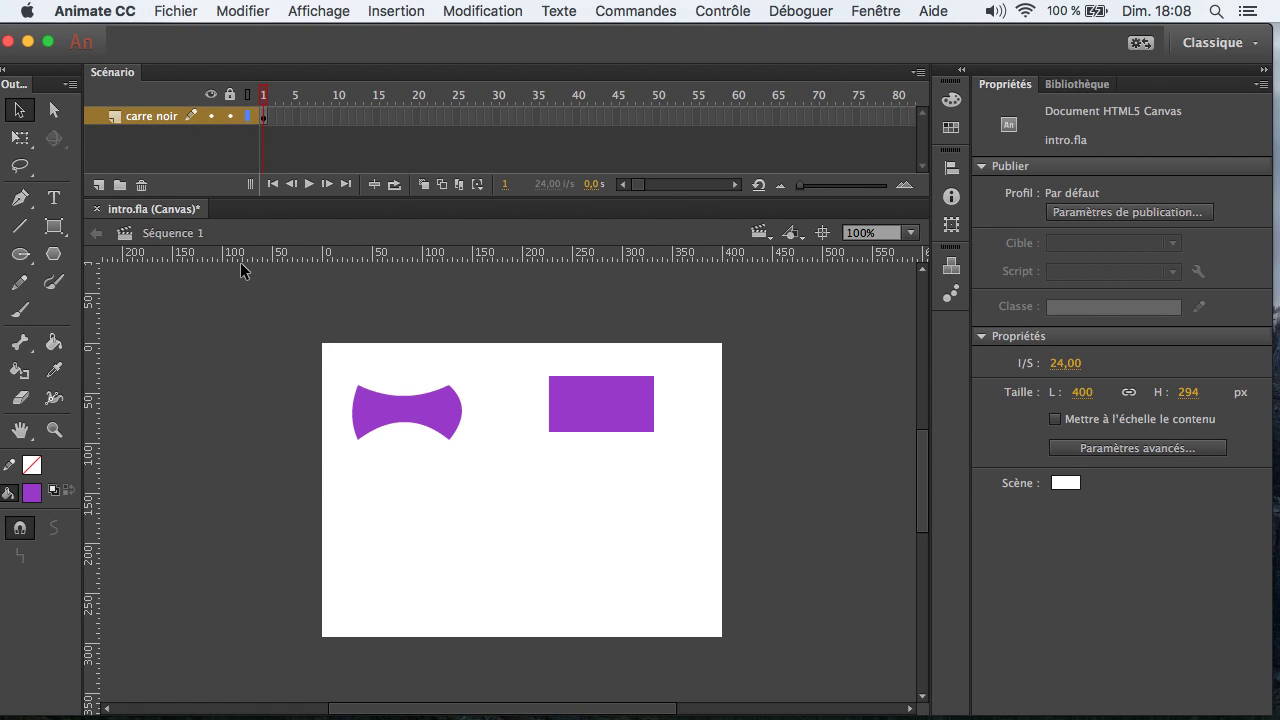
Step: Draw a plain circle about 62 px across in the lower left of the stage with the Oval tool
click(24, 257)
drag(27, 260, 80, 256)
drag(375, 525, 437, 587)
Step: Draw a primitive oval about 63 px across in the stage's lower right and reset its options to a full circle
drag(20, 255, 120, 280)
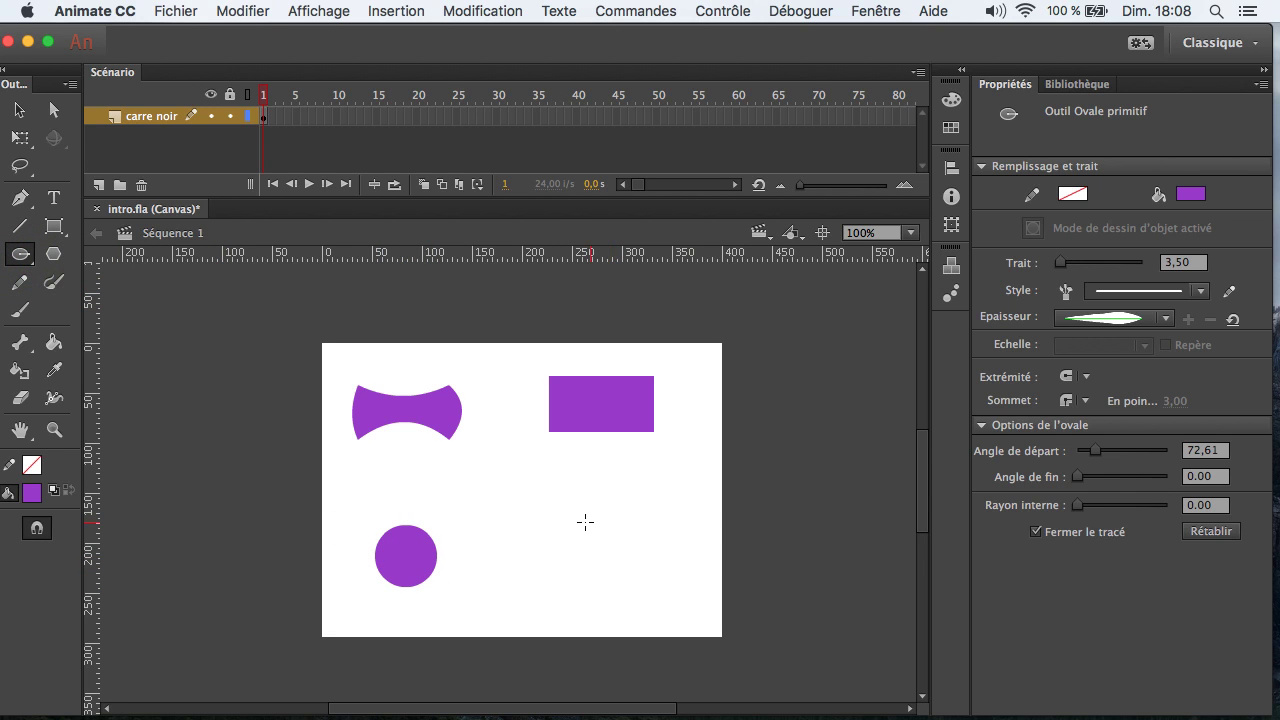
drag(568, 522, 632, 585)
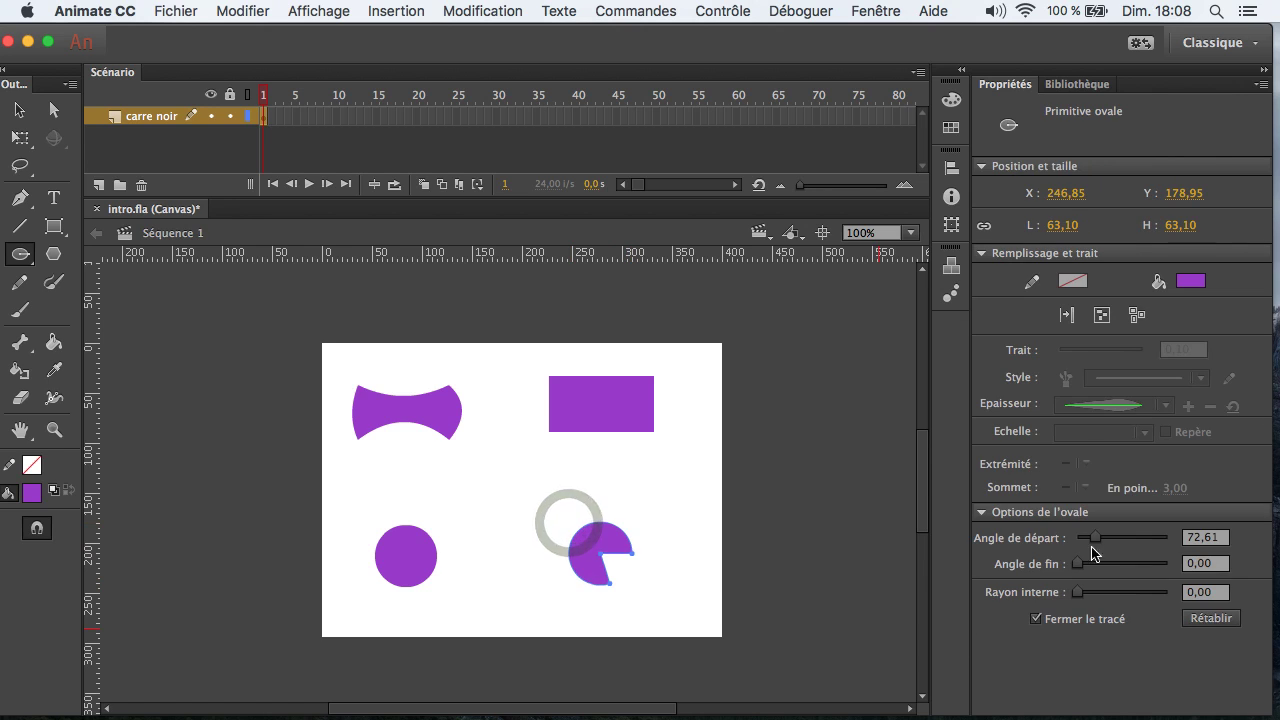
click(1212, 619)
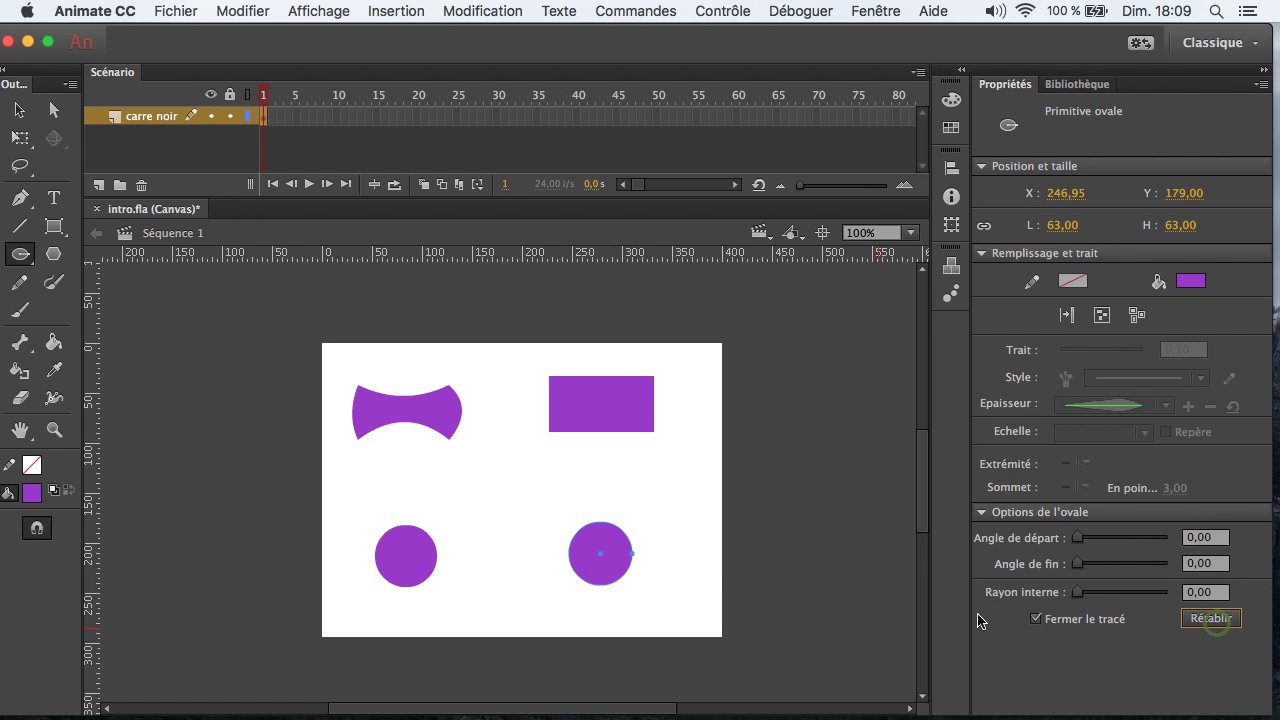
Step: Pull the plain circle's bottom edge up inside the shape to form a crescent
click(19, 110)
click(394, 585)
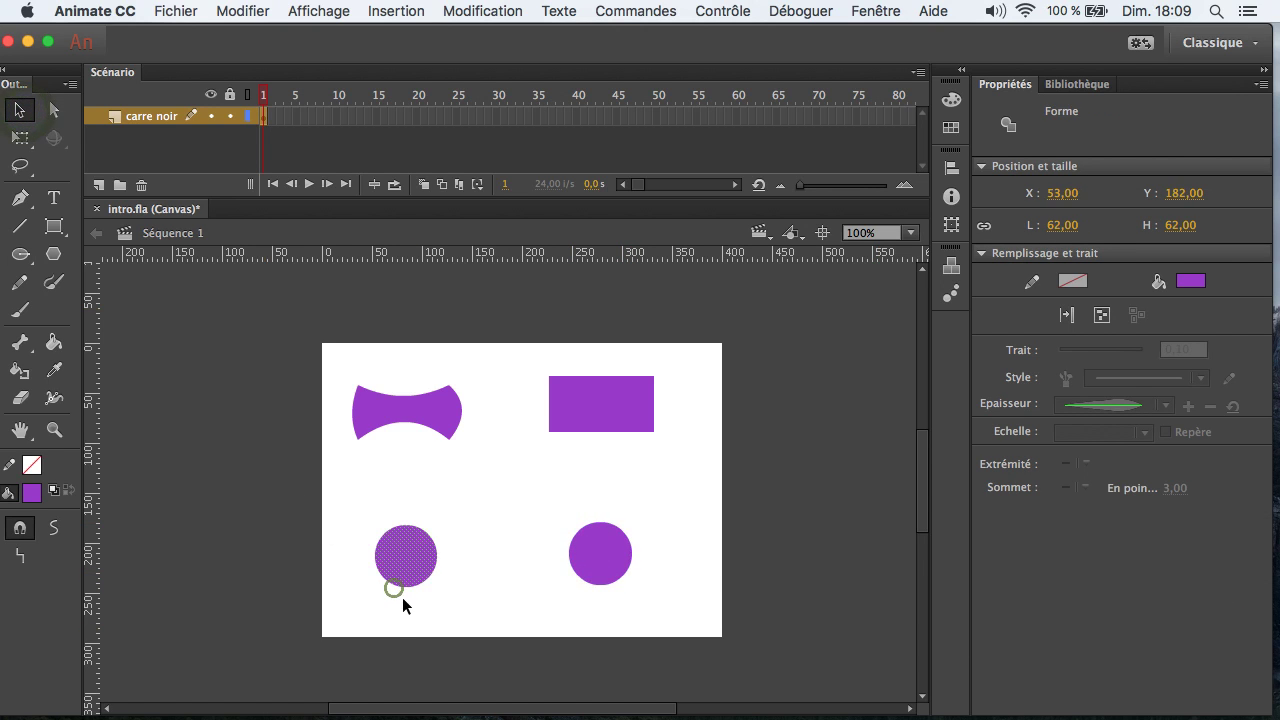
click(402, 589)
drag(405, 585, 406, 560)
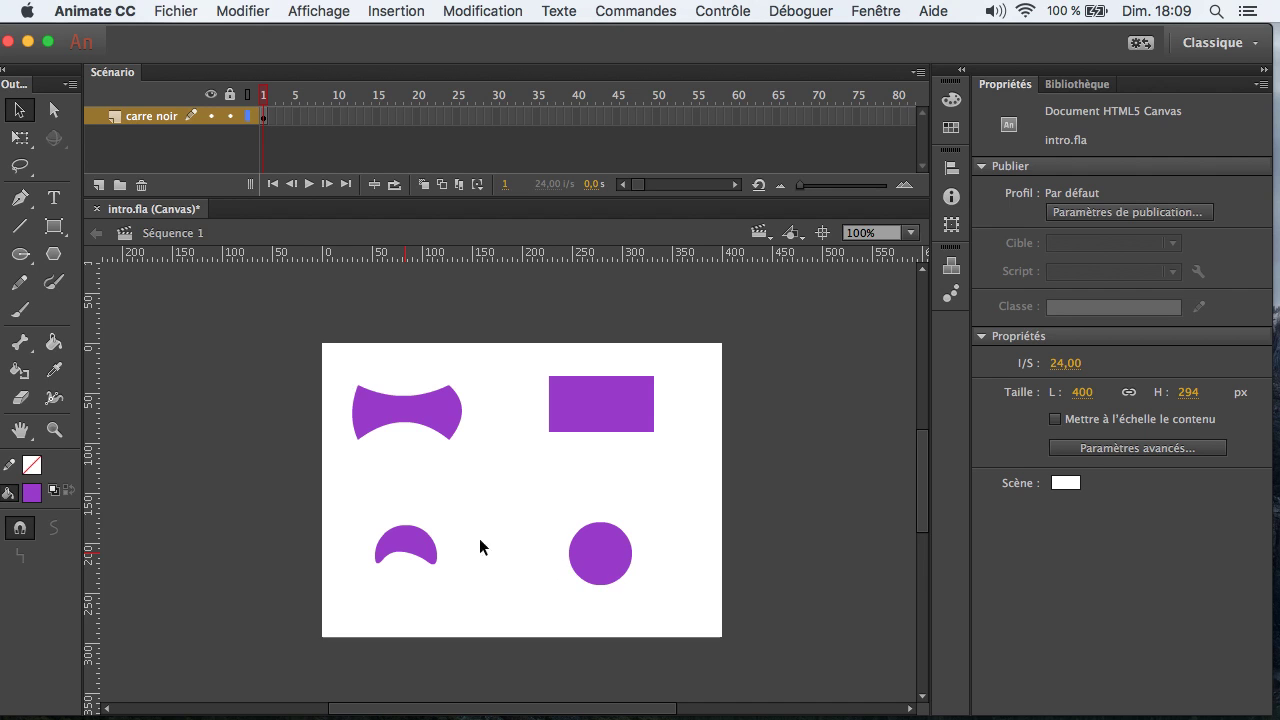
Step: Draw a pentagon near the stage's centre, and reshape it with an extended right corner and an outward-curved lower-right edge
click(54, 254)
drag(480, 486, 502, 513)
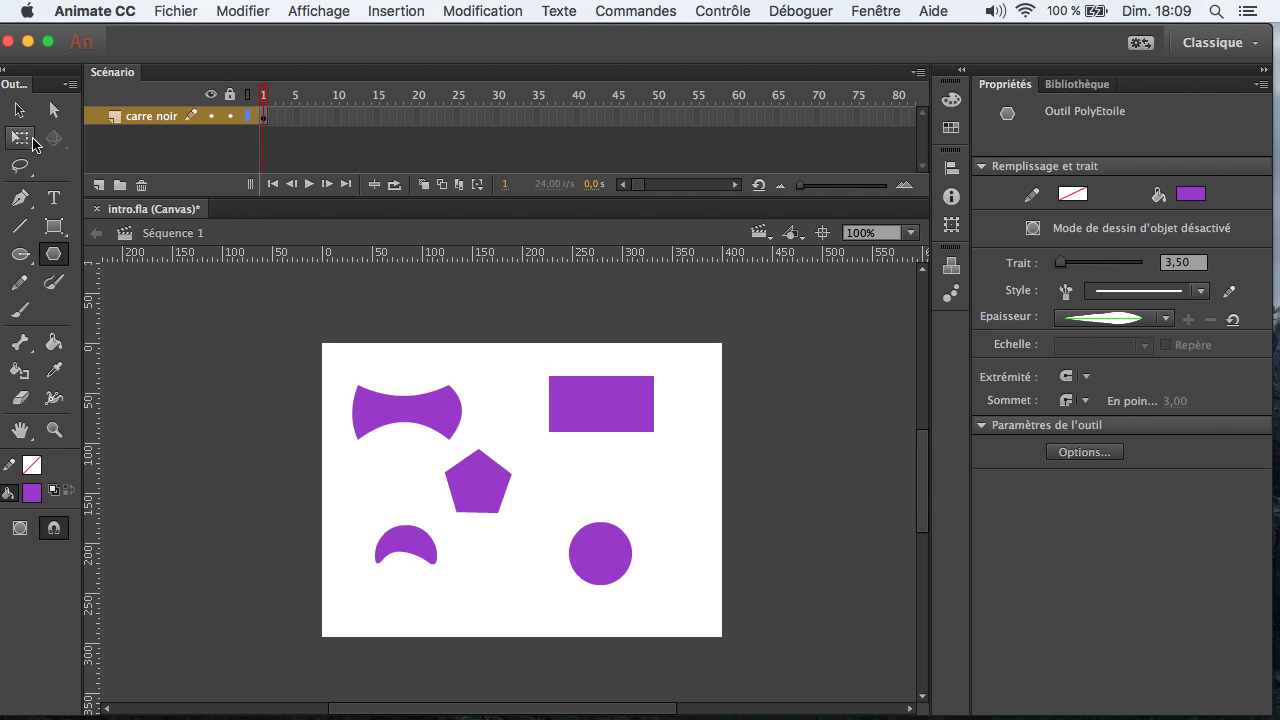
click(19, 110)
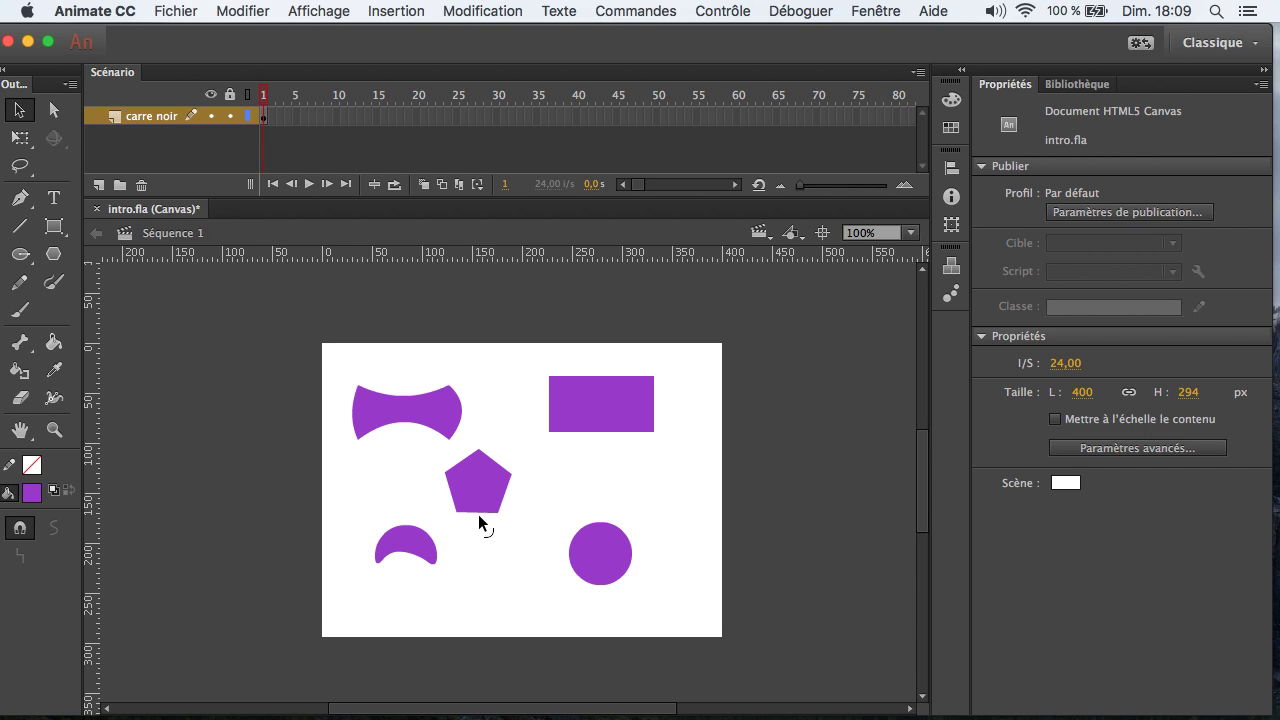
drag(494, 512, 484, 493)
drag(511, 474, 534, 456)
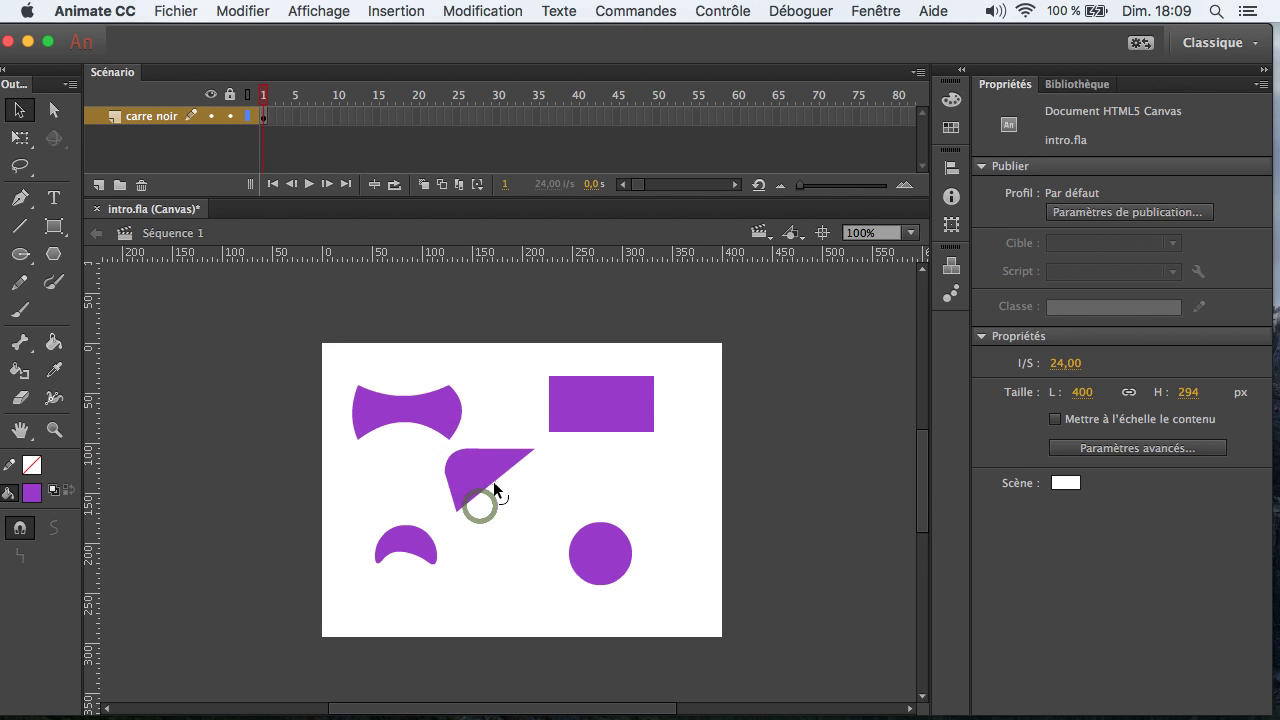
drag(493, 481, 509, 505)
Step: Move the reshaped pentagon right, between the primitive rectangle and the primitive circle
click(592, 567)
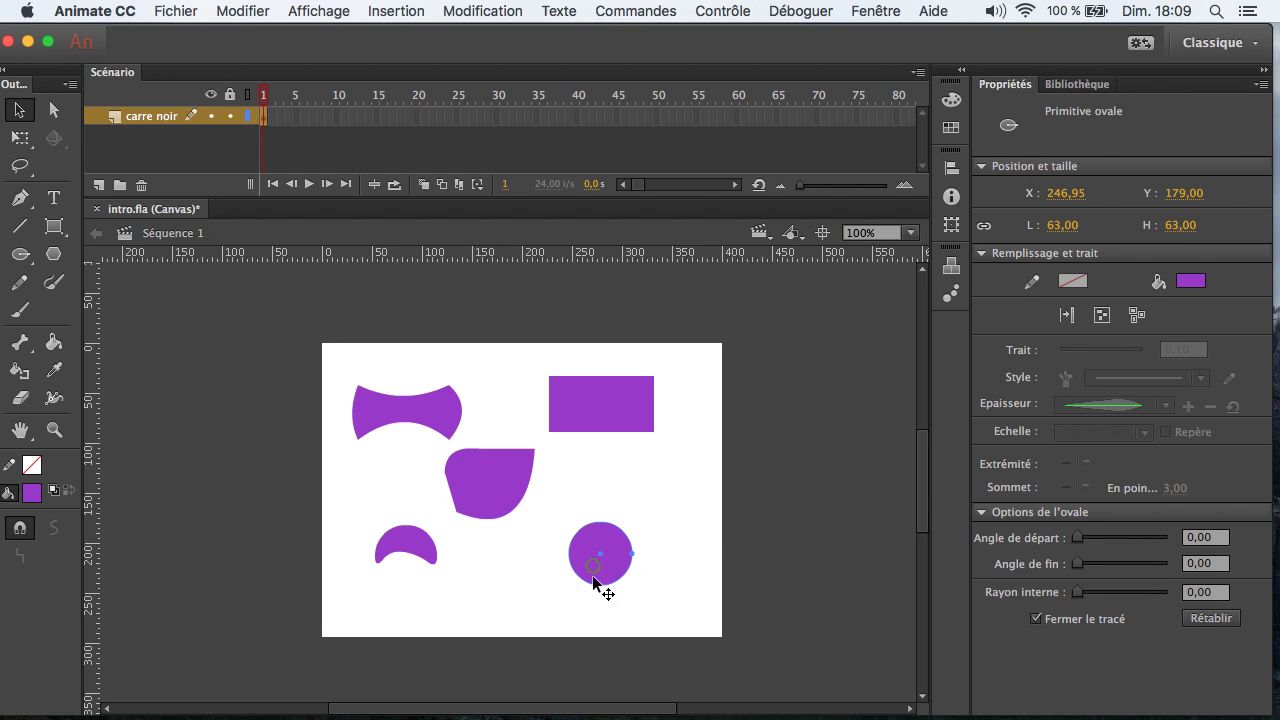
click(516, 570)
click(482, 500)
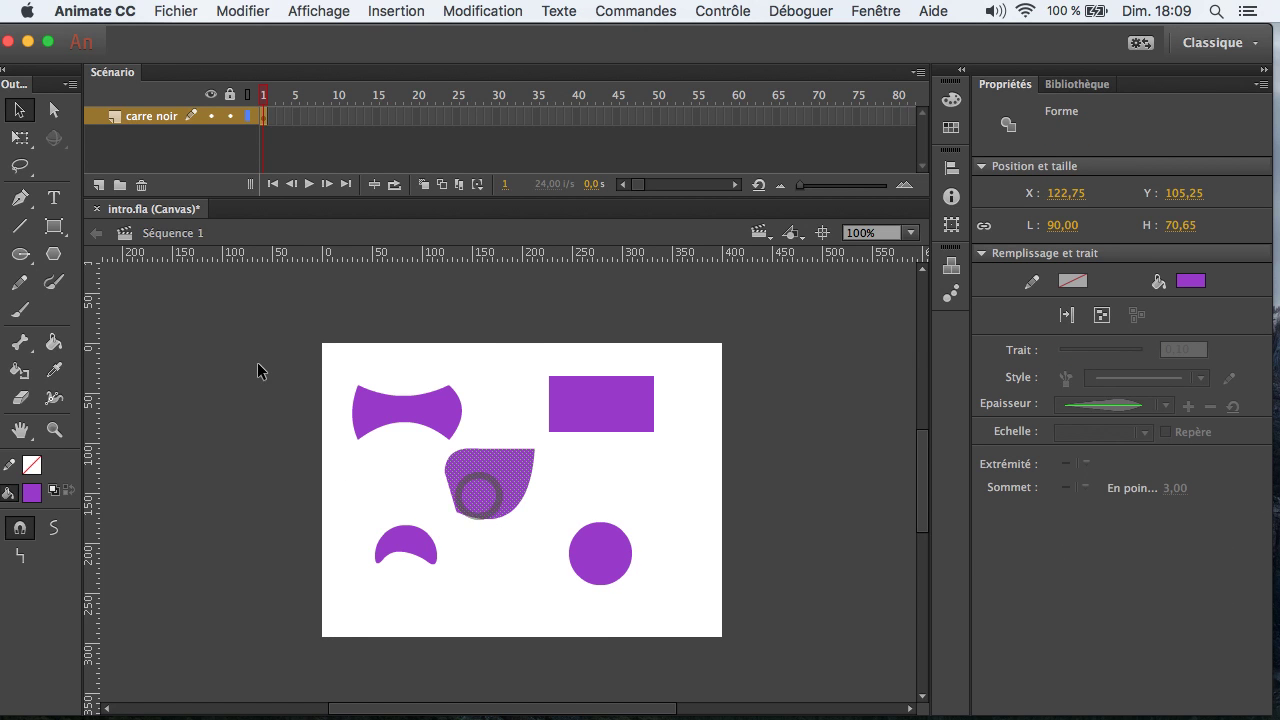
drag(488, 478, 628, 484)
click(492, 476)
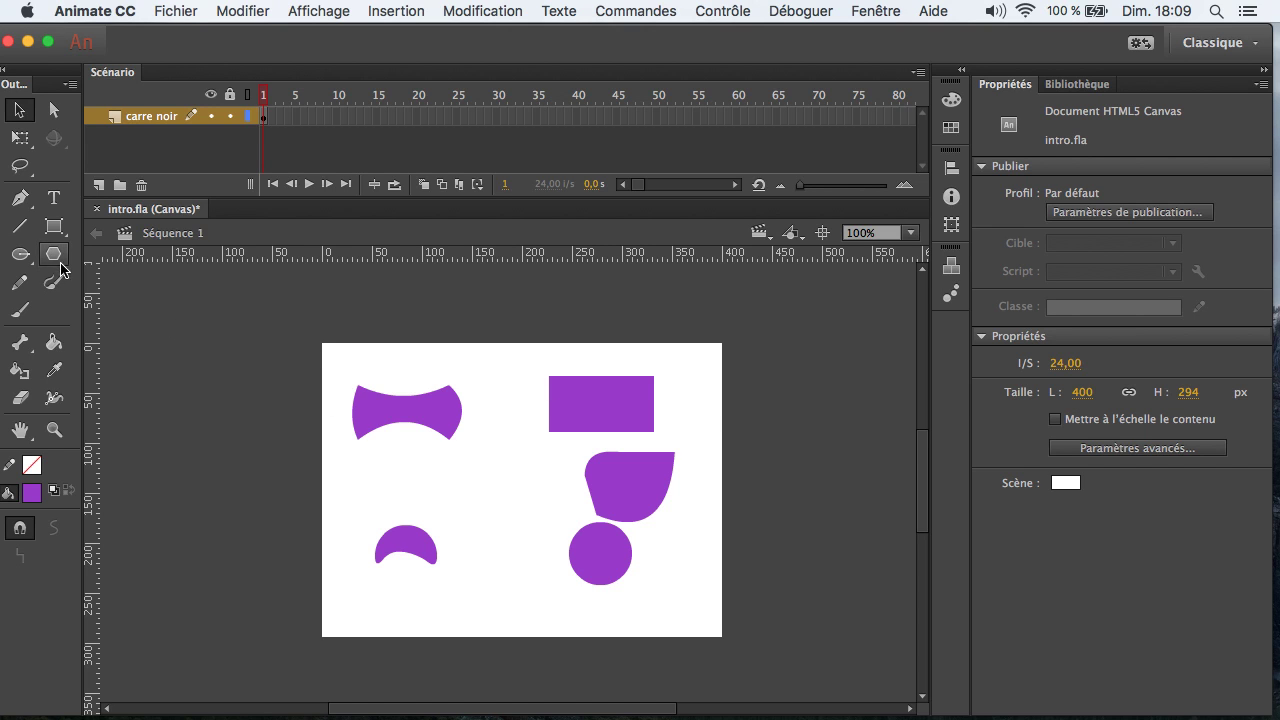
Step: Draw a plain rectangle about 75 × 42 px near the stage's centre, and set the Rectangle tool's corner radius to 41
drag(54, 226, 141, 231)
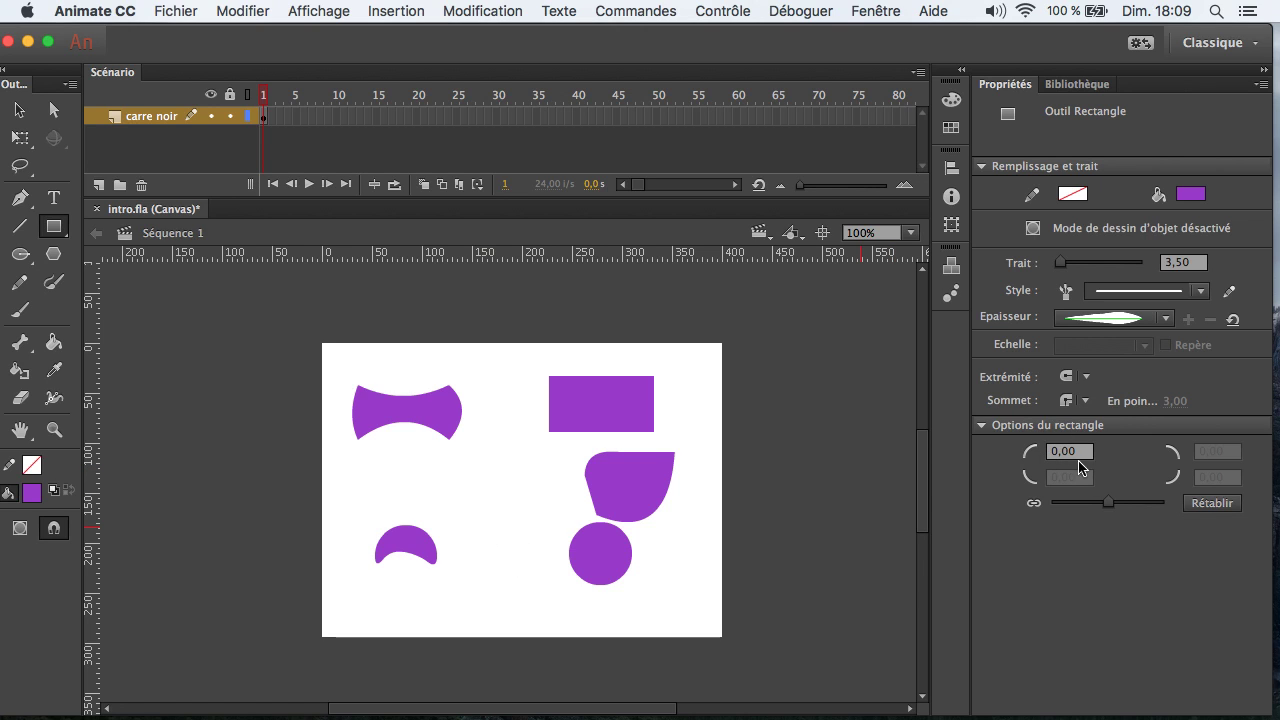
drag(457, 491, 530, 532)
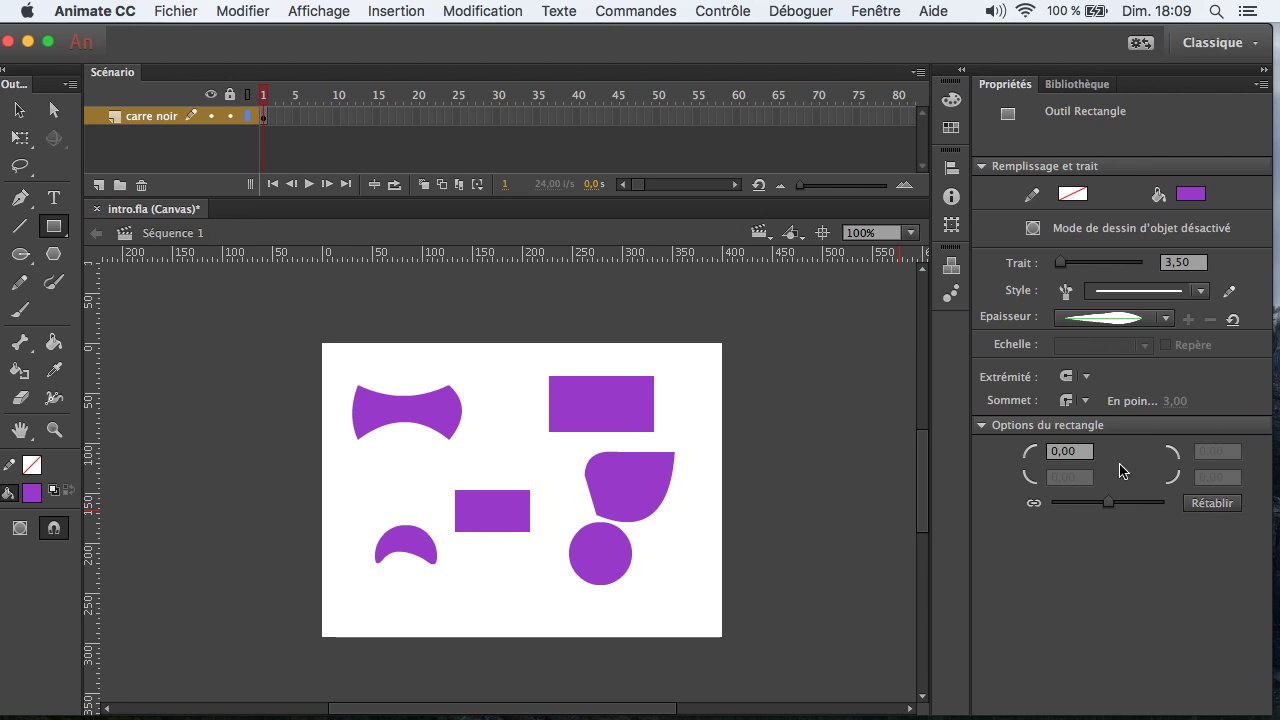
drag(1113, 503, 1151, 502)
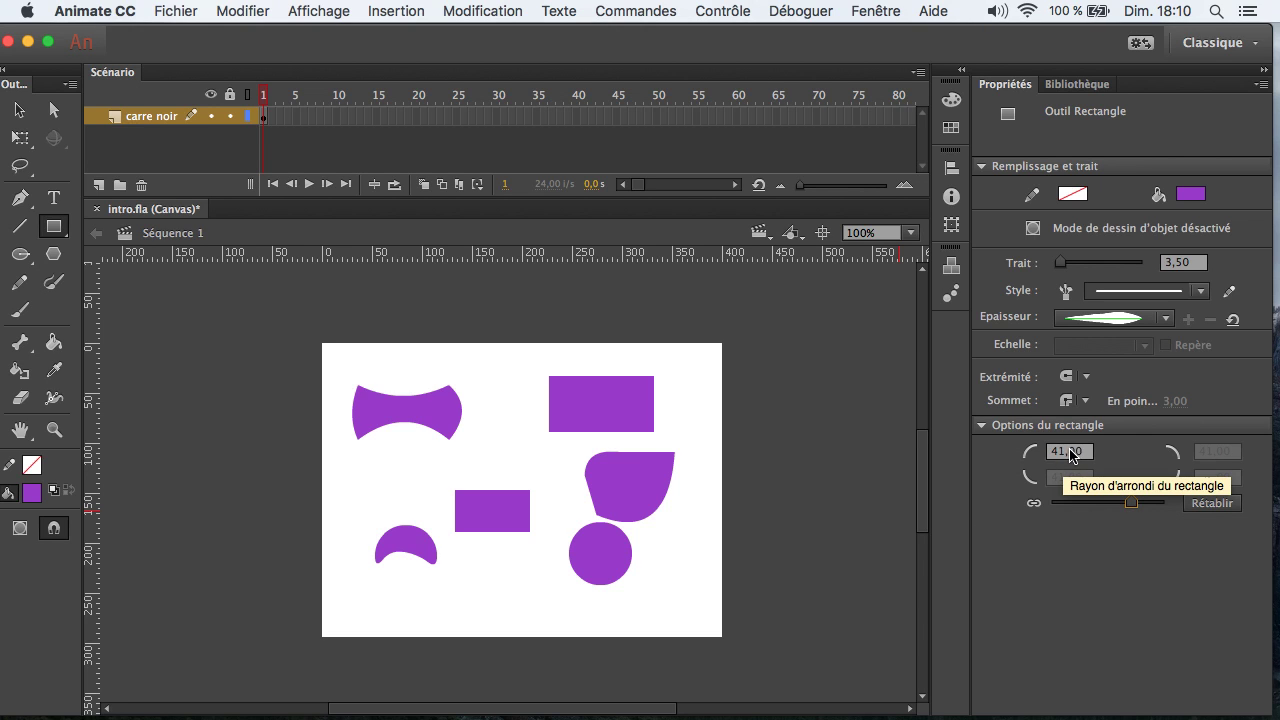
Step: Select the small plain rectangle and move it straight up to about Y 89, beside the reshaped rectangle
click(18, 112)
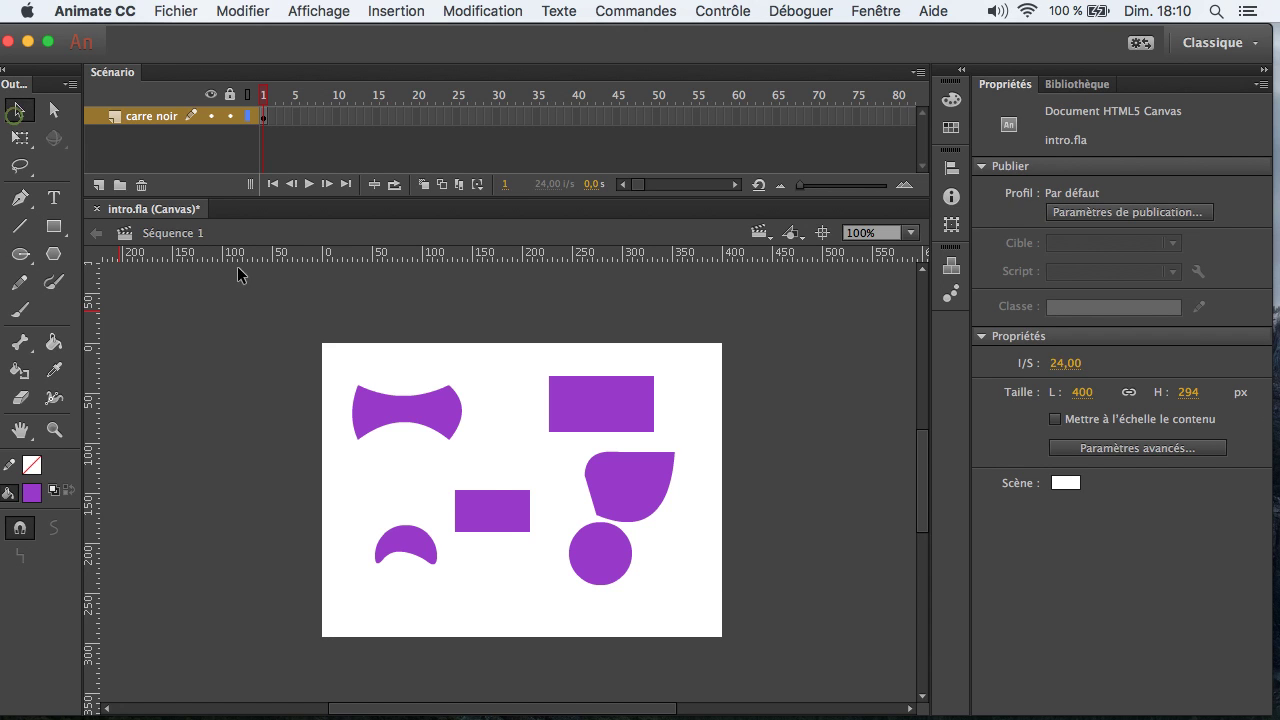
click(491, 514)
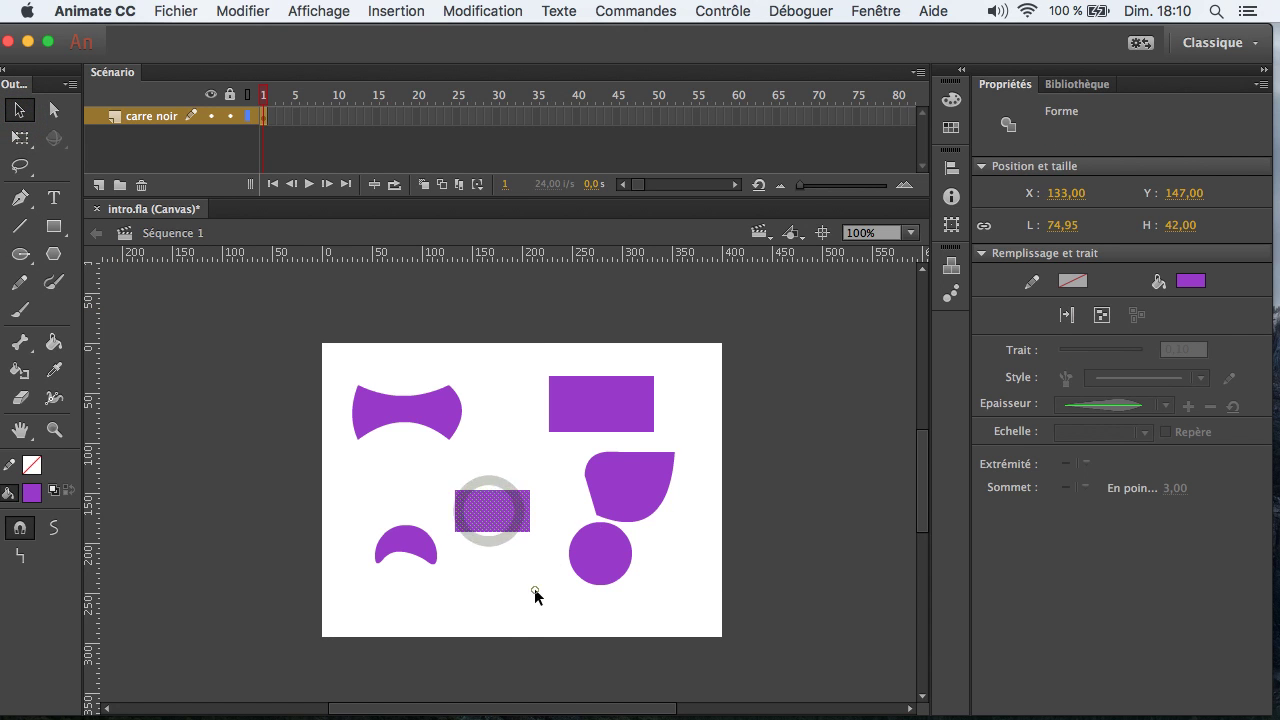
click(534, 588)
drag(505, 520, 505, 462)
click(507, 537)
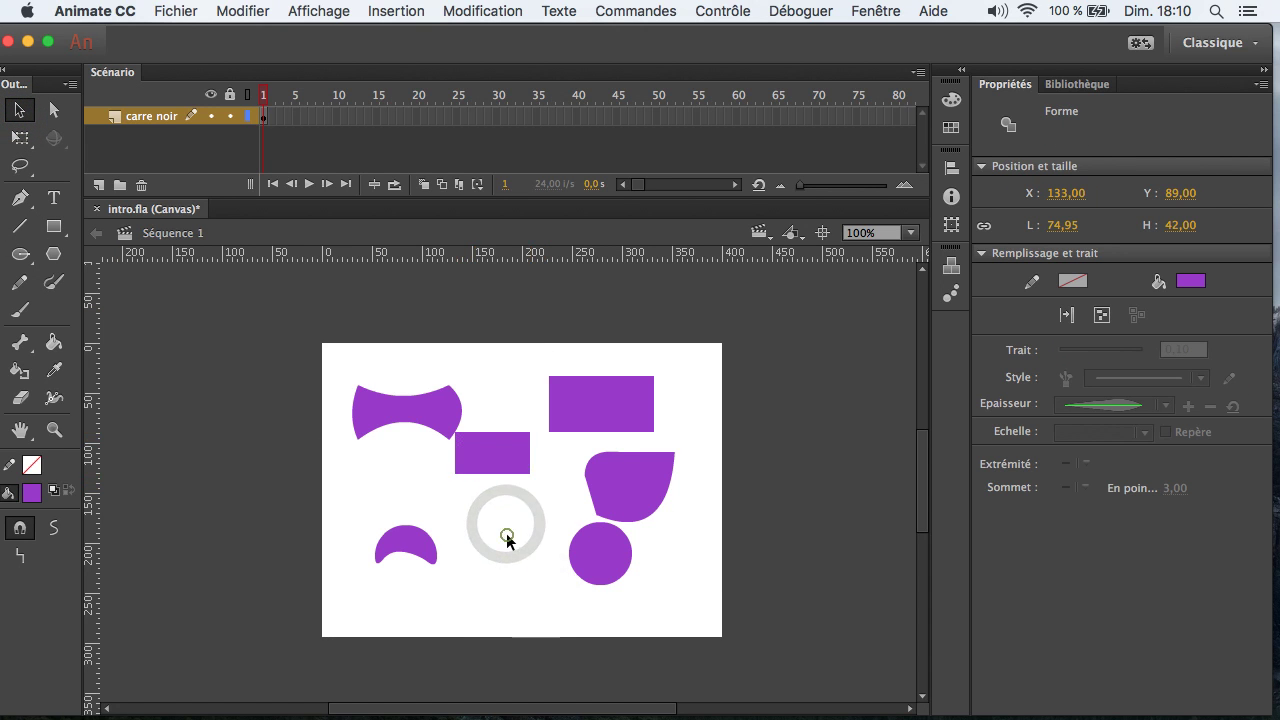
Step: Set the Rectangle tool's corner radius to 21 and draw a rounded rectangle about 94 × 44 px near the stage's lower edge
click(54, 225)
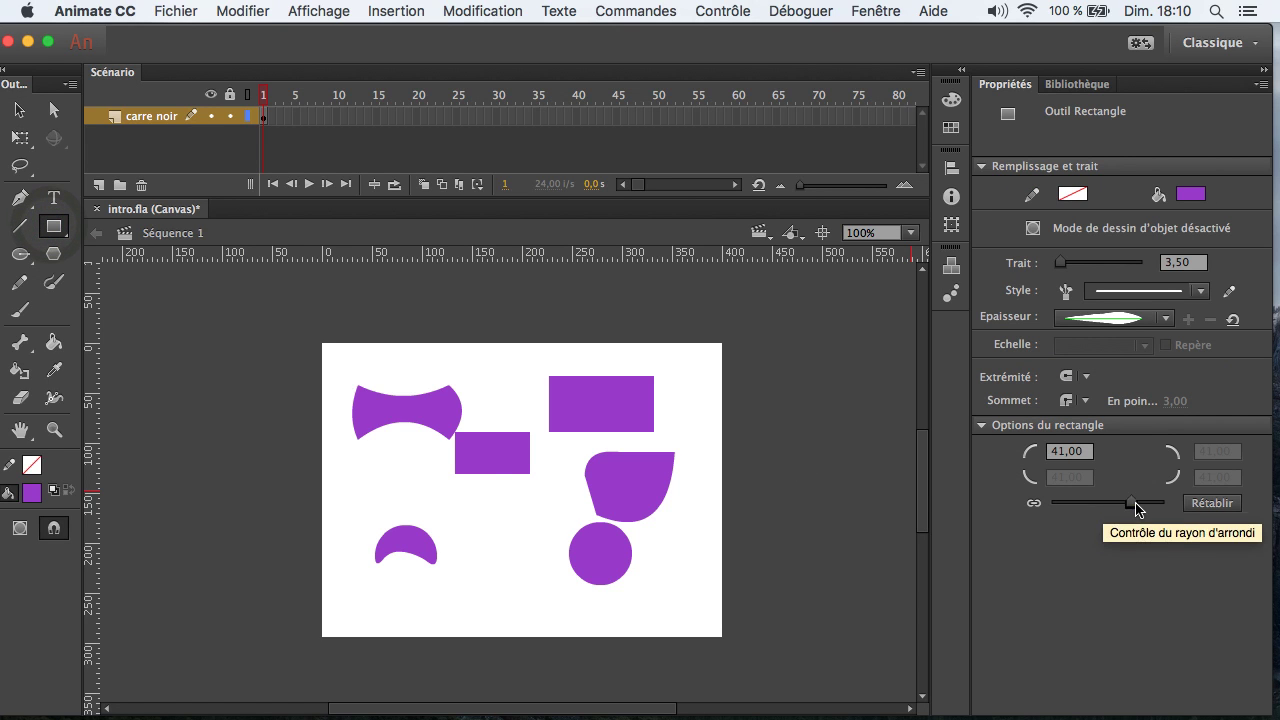
drag(1136, 508, 1119, 503)
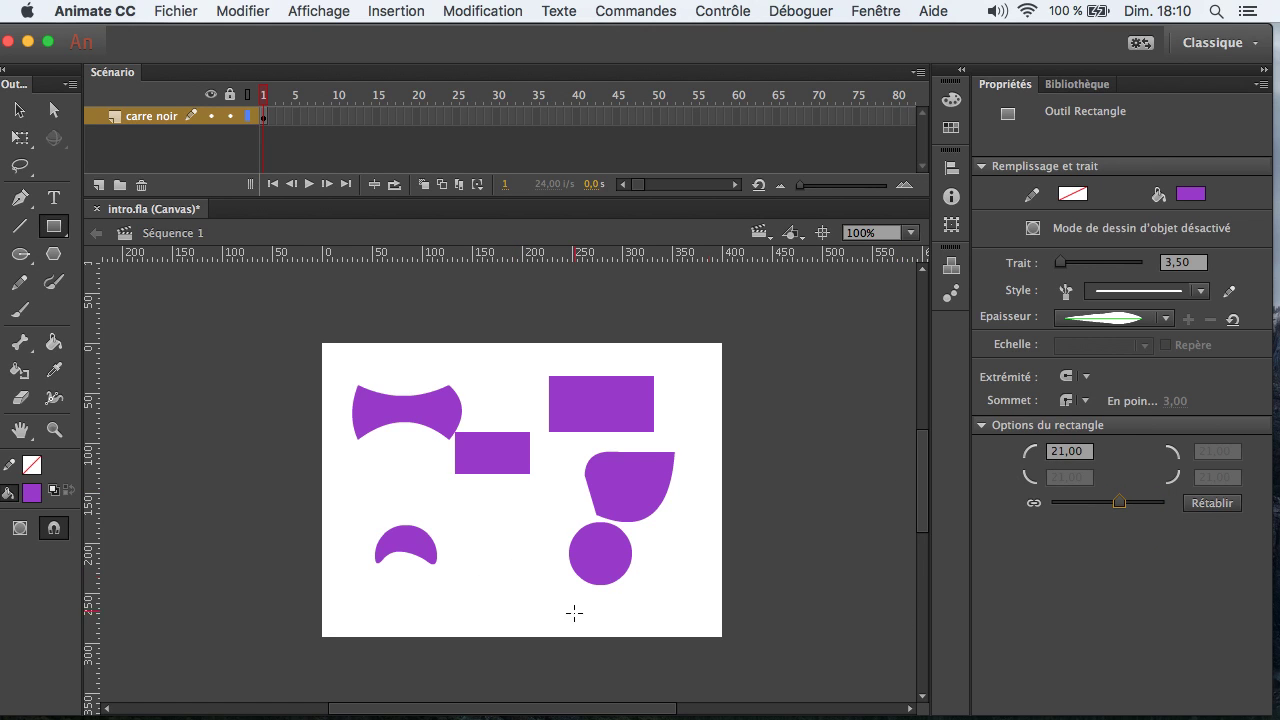
drag(473, 592, 537, 622)
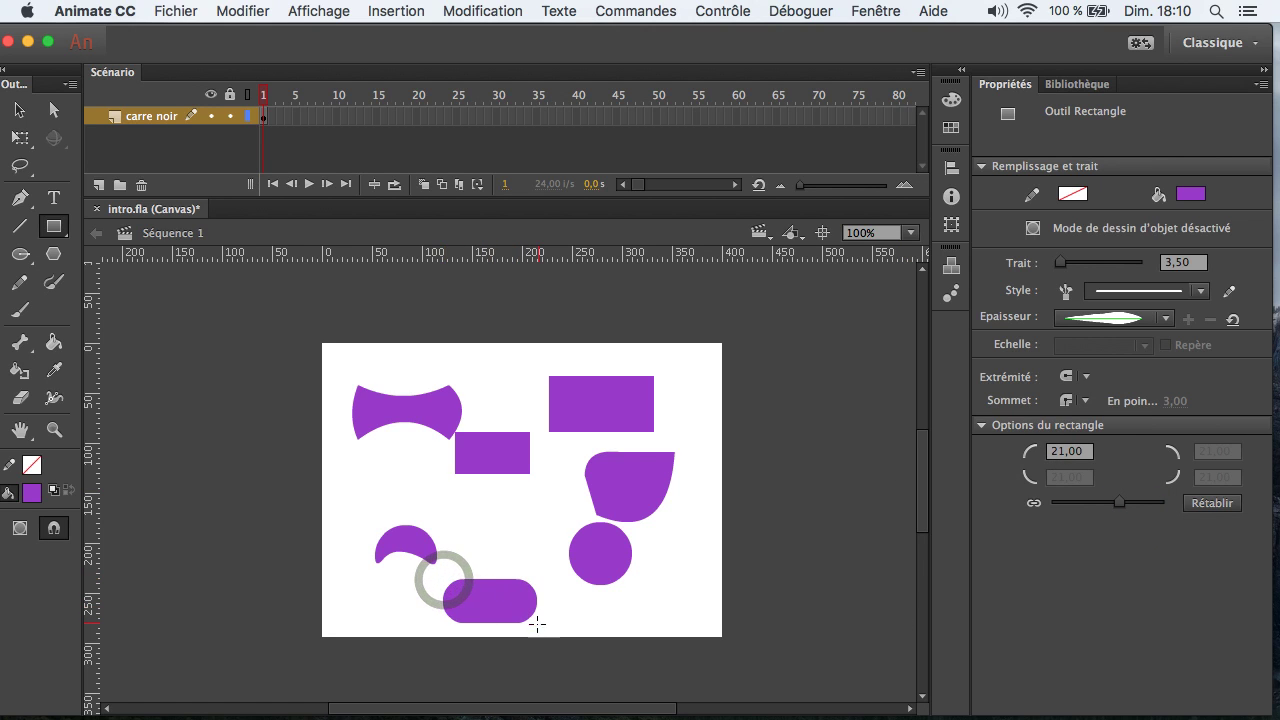
Step: Select and deselect the rounded rectangle, and move the small plain rectangle slightly down toward the stage's centre
click(12, 113)
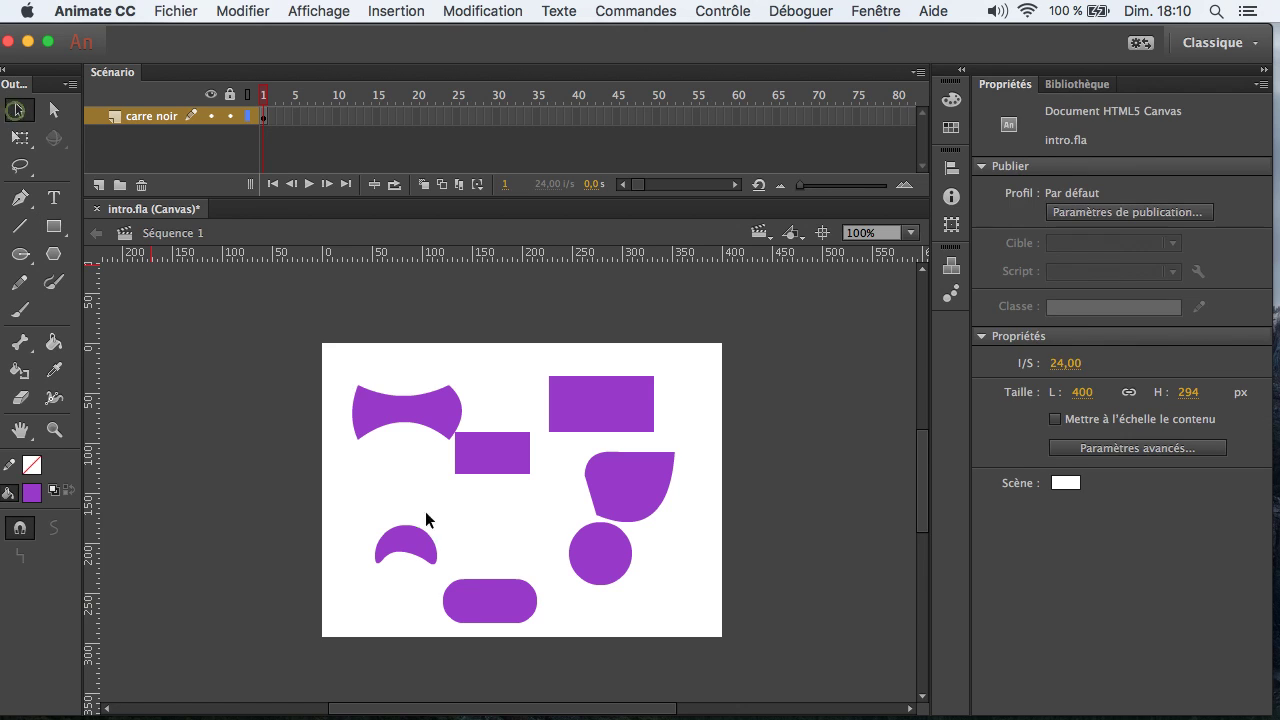
click(483, 590)
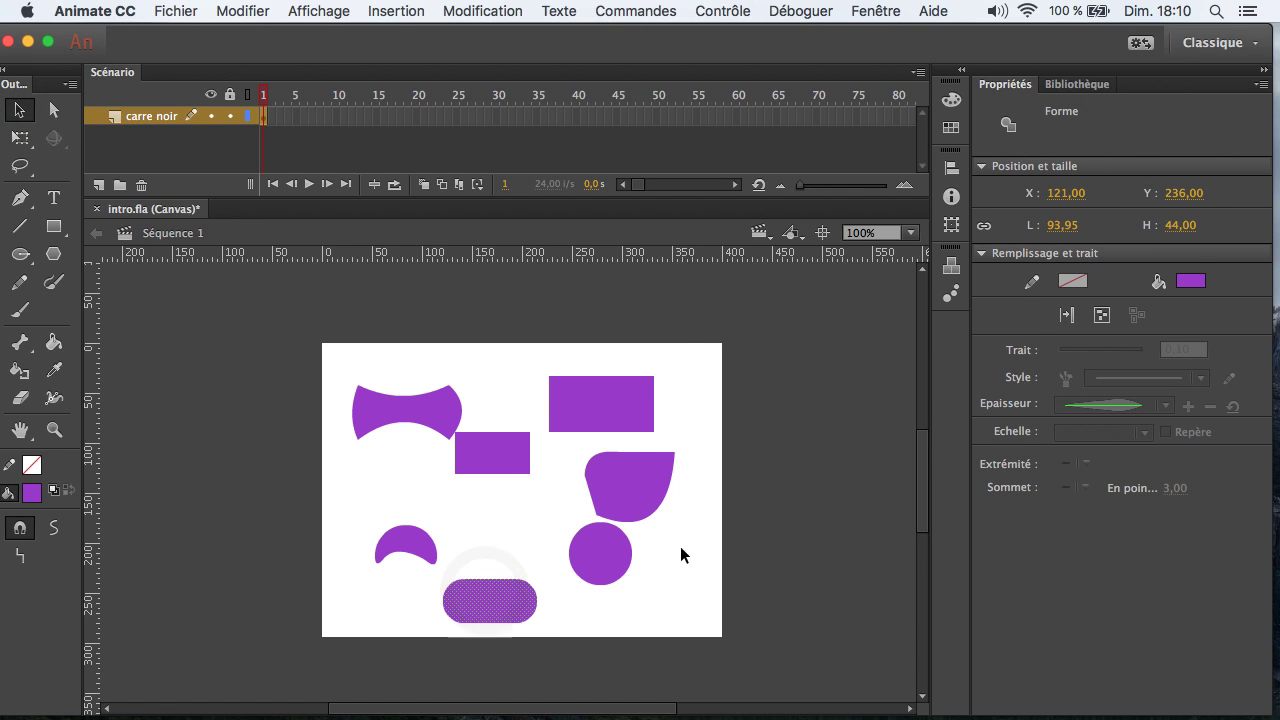
click(597, 610)
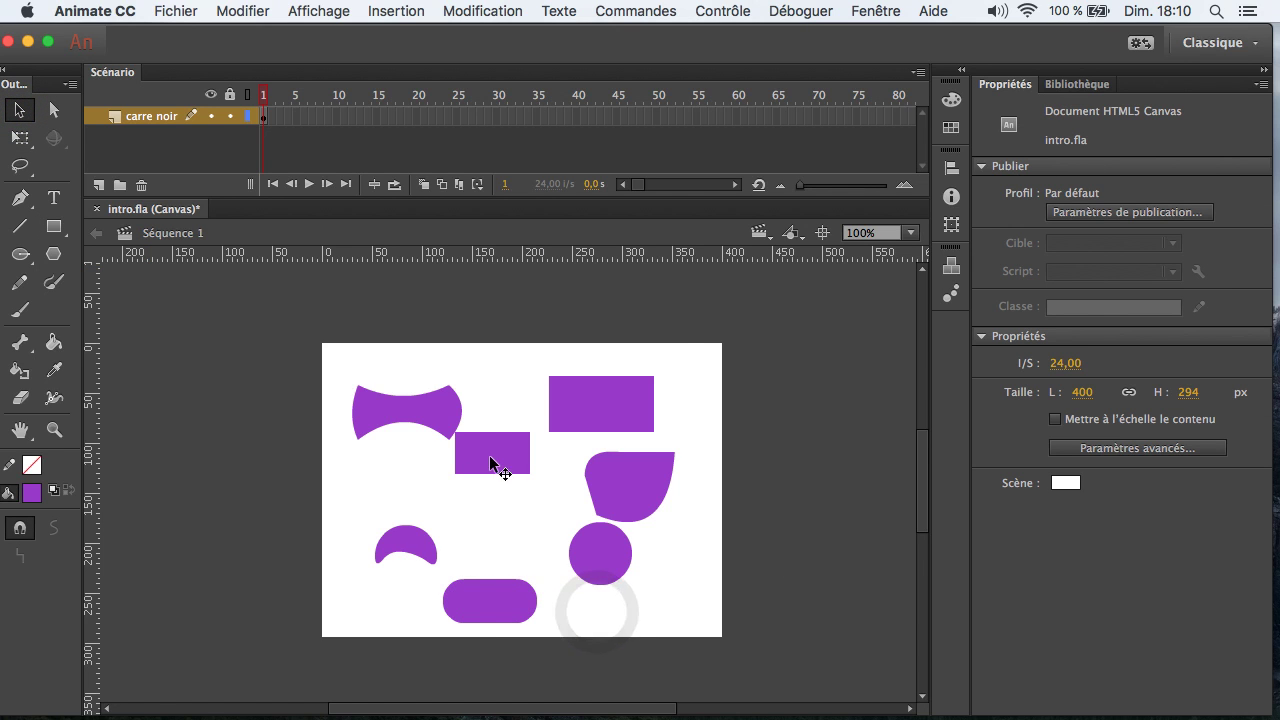
drag(489, 455, 496, 486)
click(521, 549)
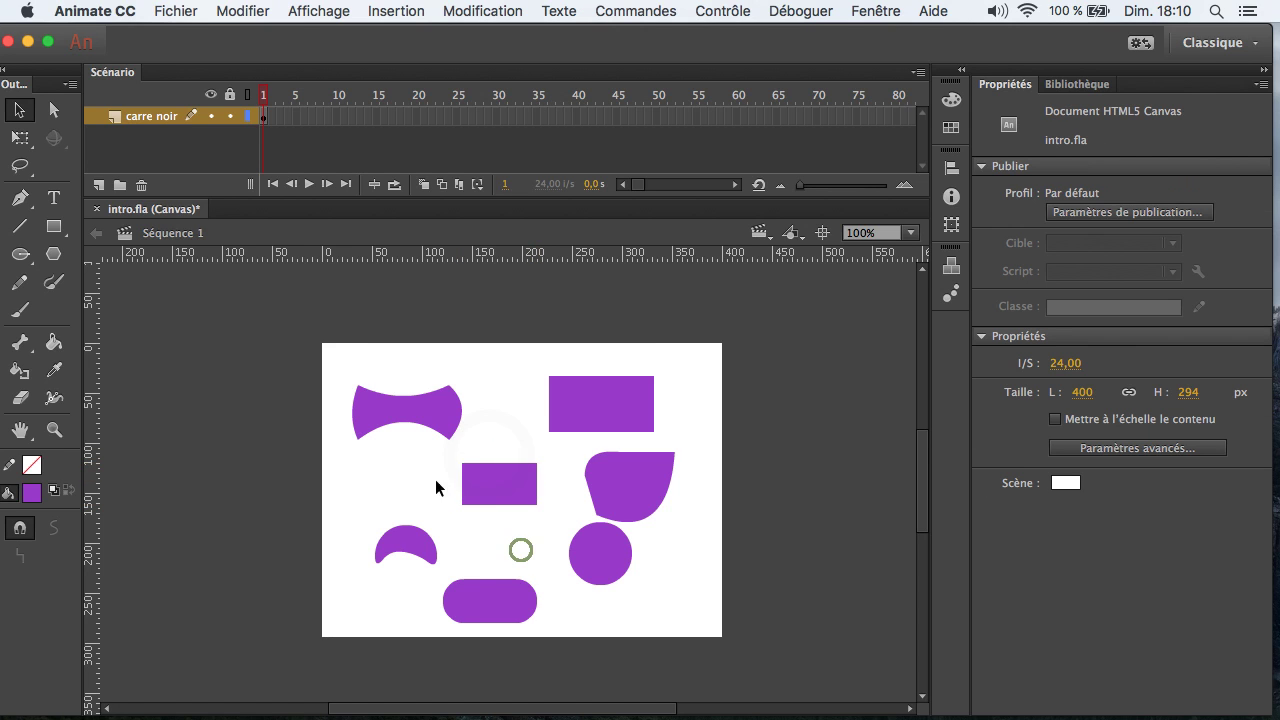
Step: Select every shape on the stage and delete them all
drag(338, 357, 703, 625)
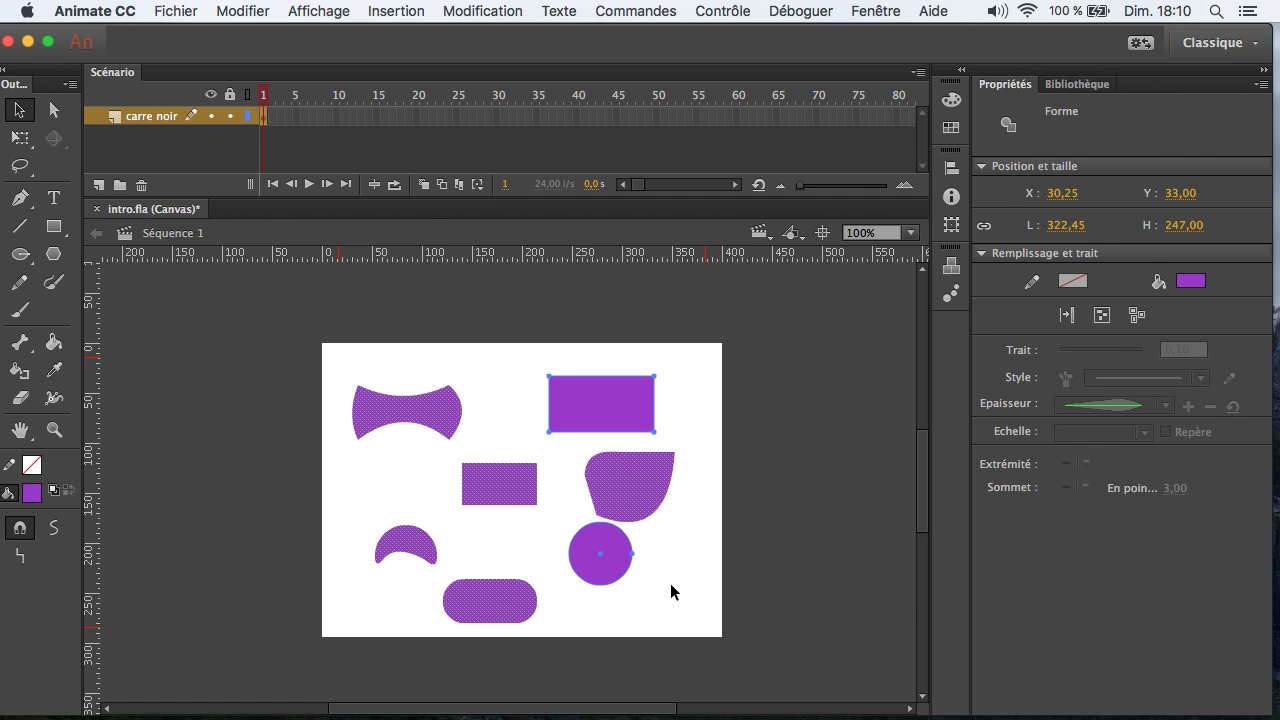
key(Delete)
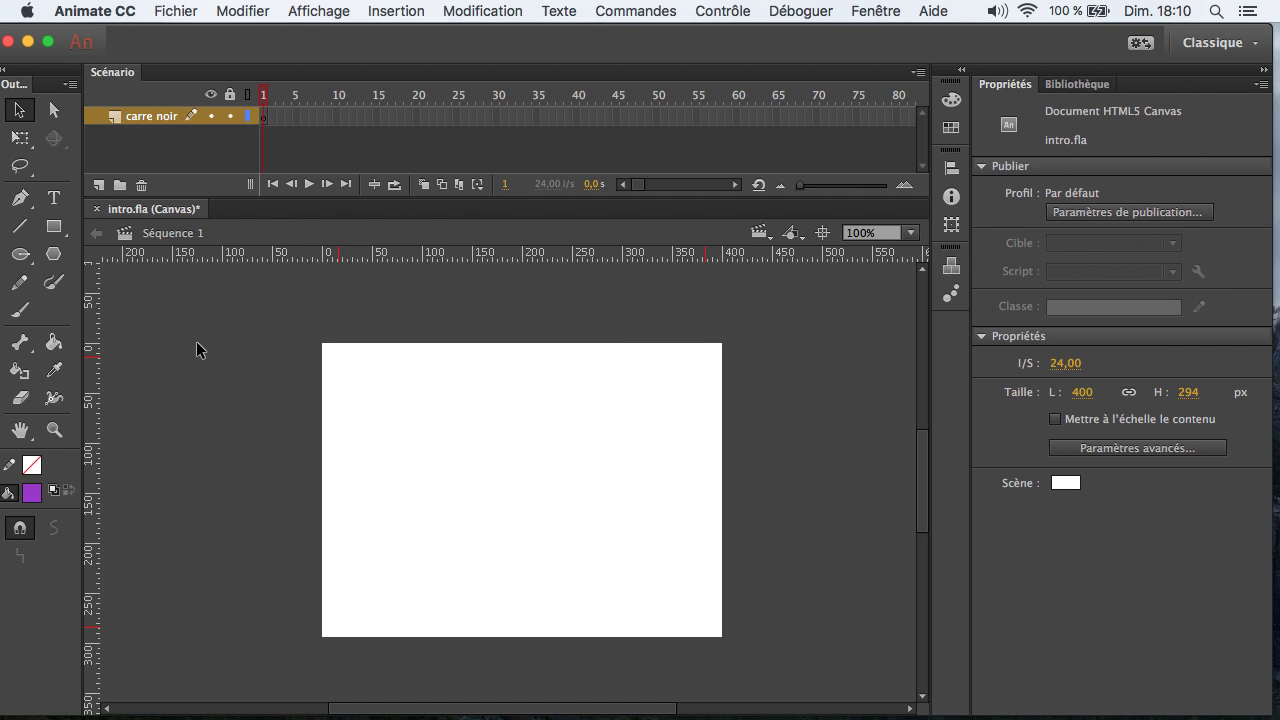
Step: Draw a rounded rectangle near the stage's centre with the plain Rectangle tool
click(54, 226)
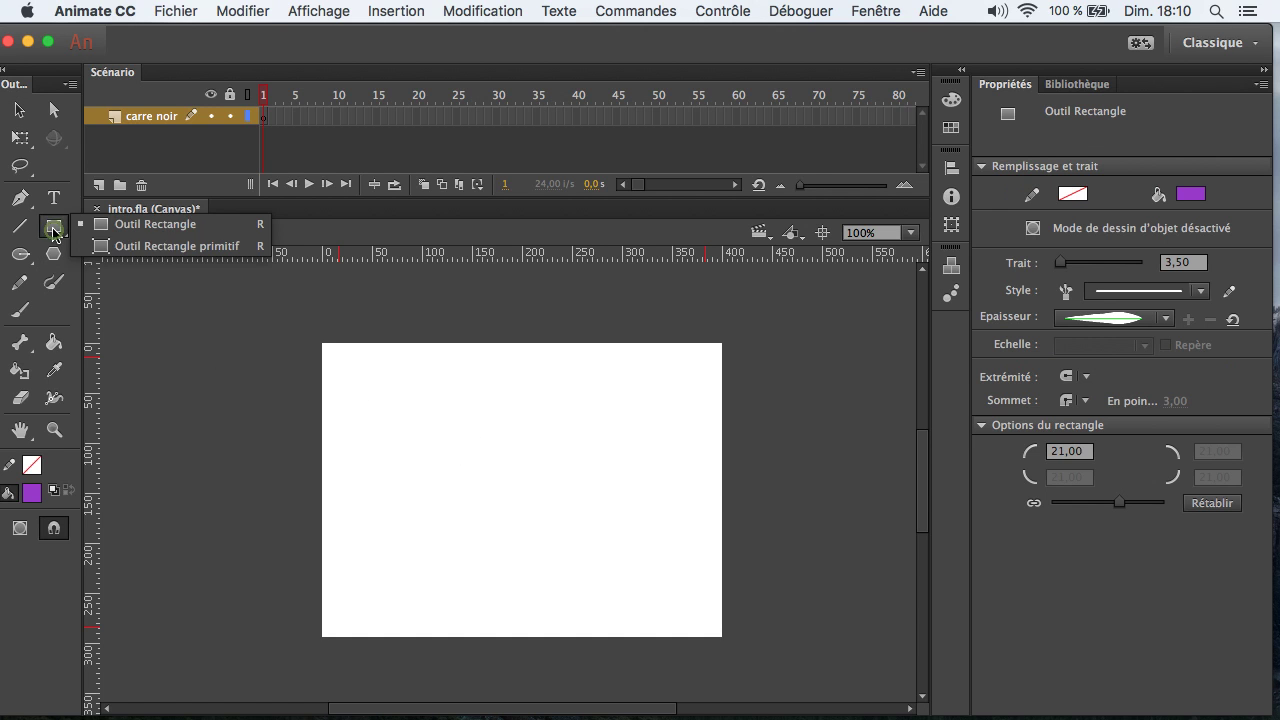
click(118, 229)
drag(432, 434, 560, 506)
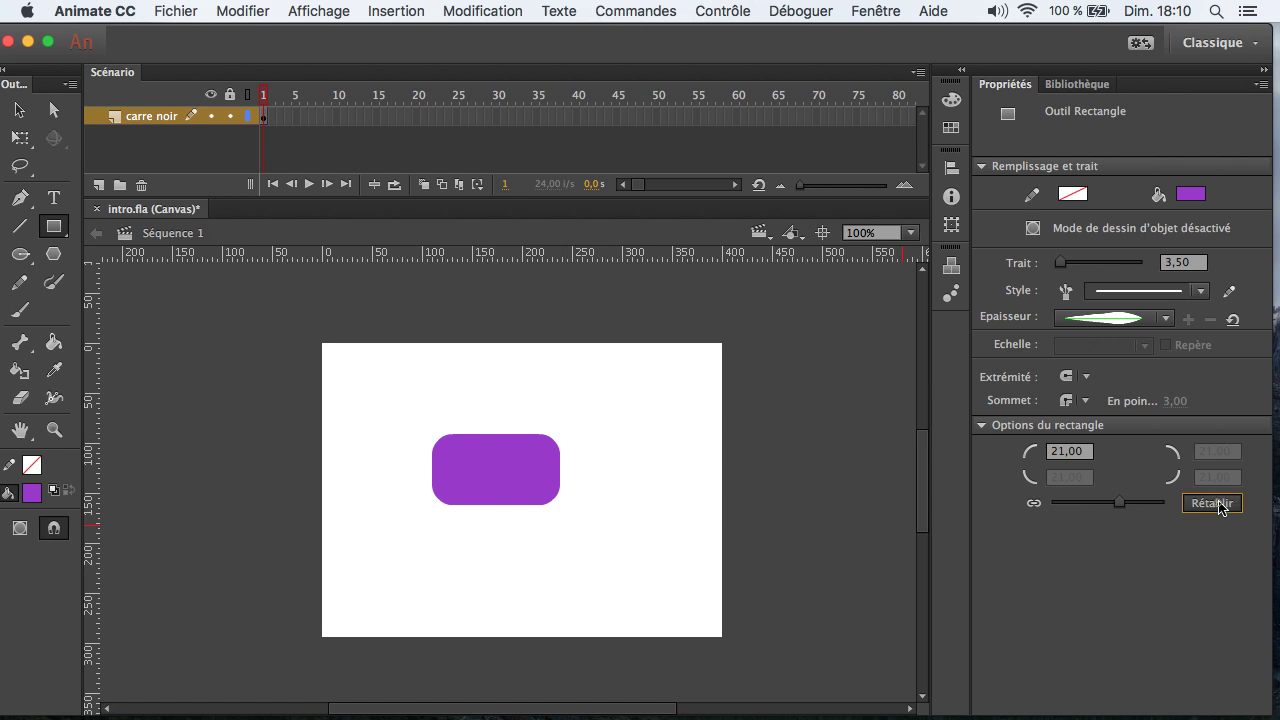
Step: Reset the Rectangle tool's corner options and delete the rounded rectangle from the stage
click(1228, 503)
click(25, 116)
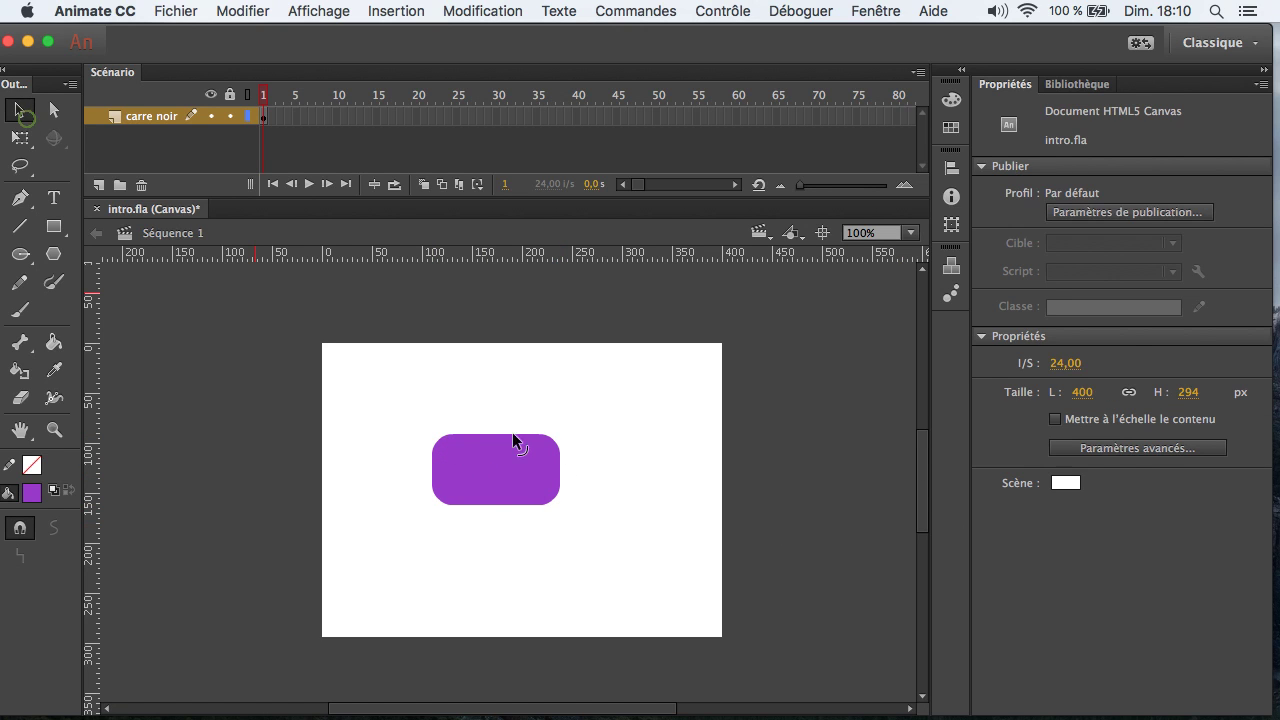
click(513, 452)
key(Delete)
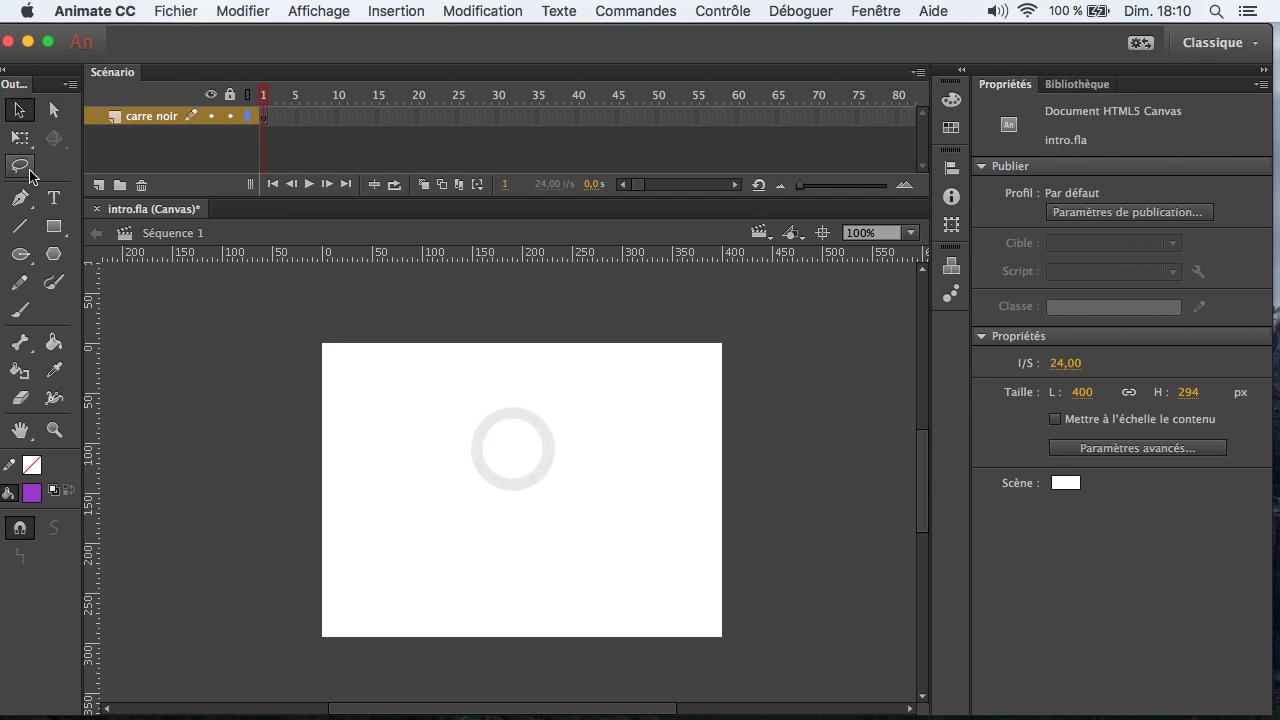
Step: Draw a square-cornered plain rectangle about 94 × 54 px in the stage's upper middle and select it
click(53, 229)
drag(435, 406, 529, 459)
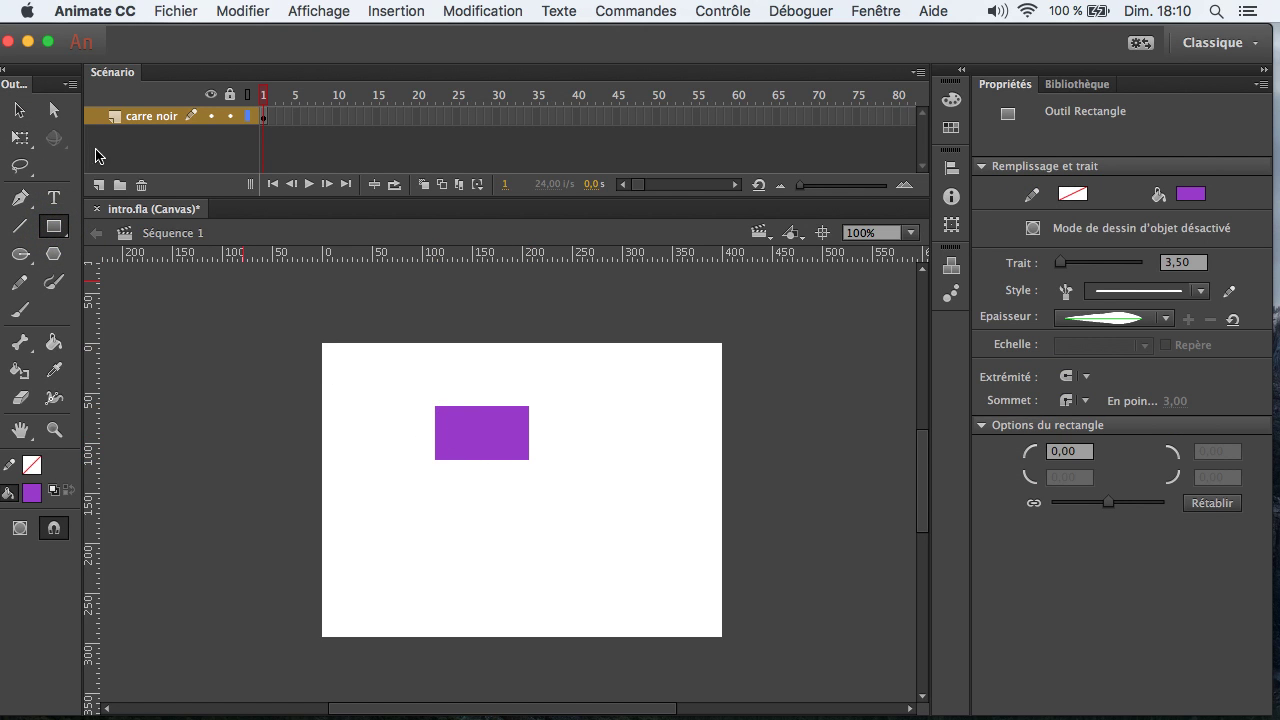
click(15, 110)
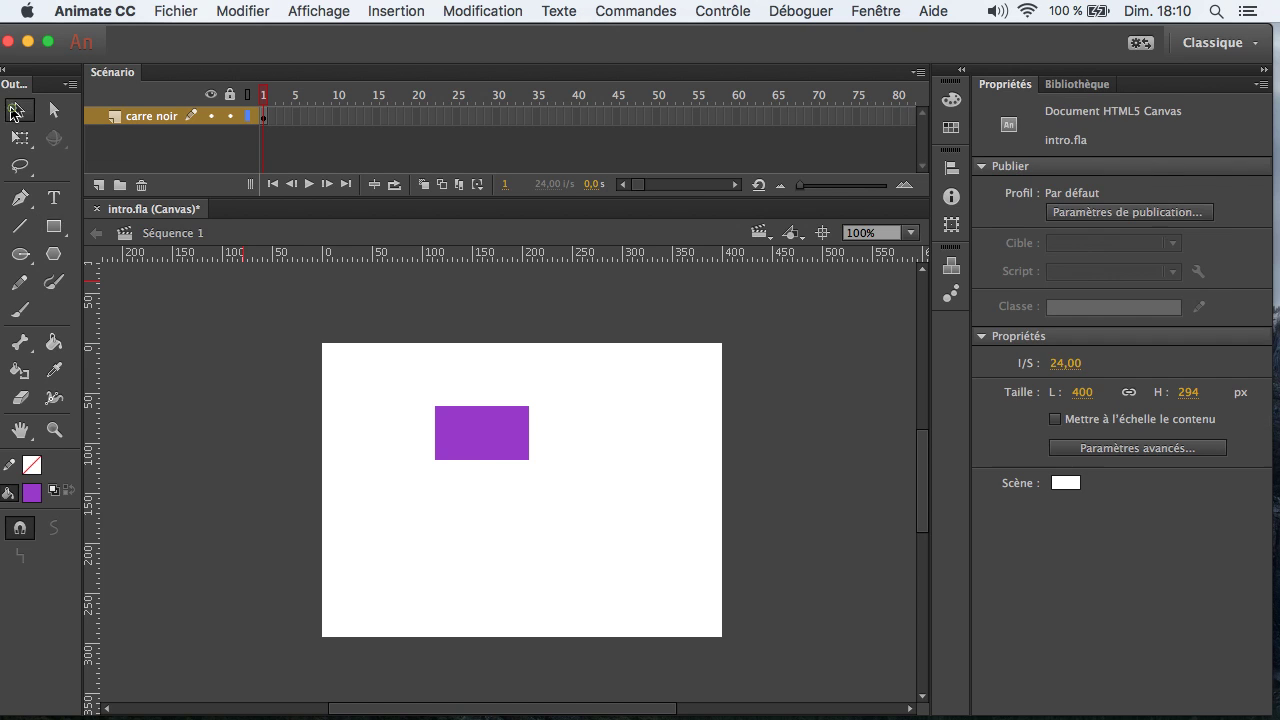
click(480, 449)
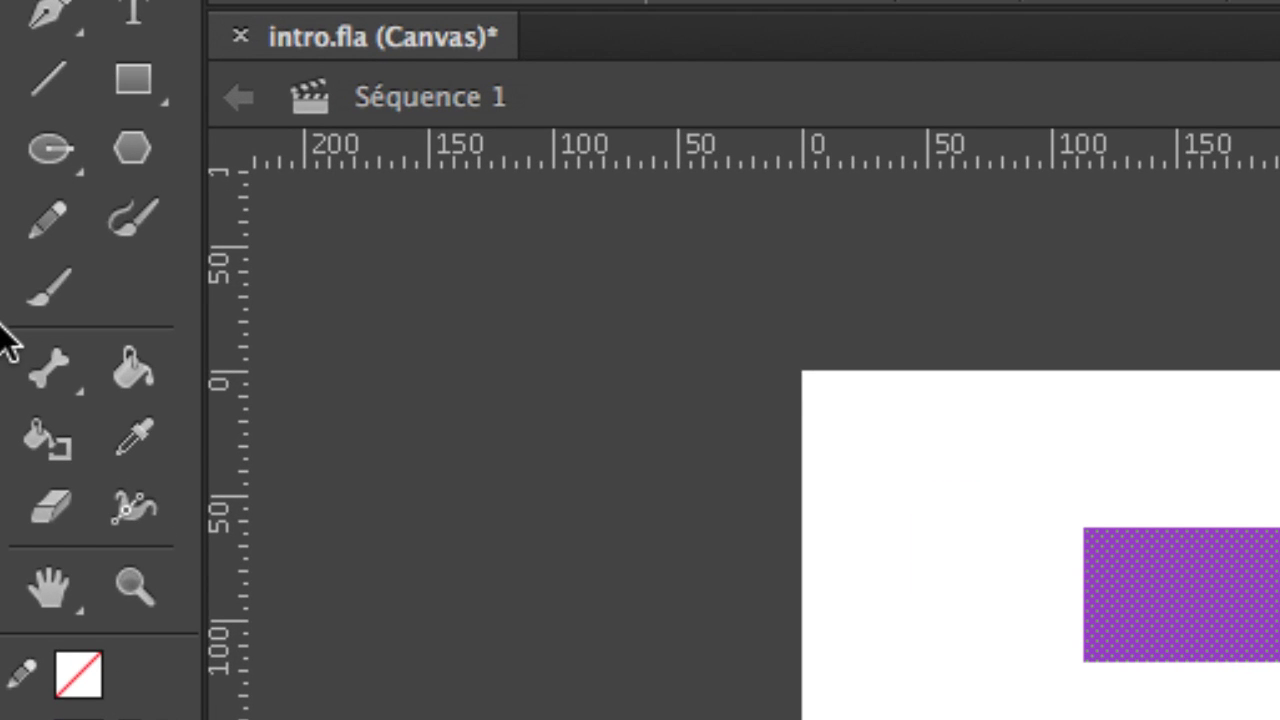
Step: Recolour the selected rectangle's fill light green with the Paint Bucket tool
click(132, 378)
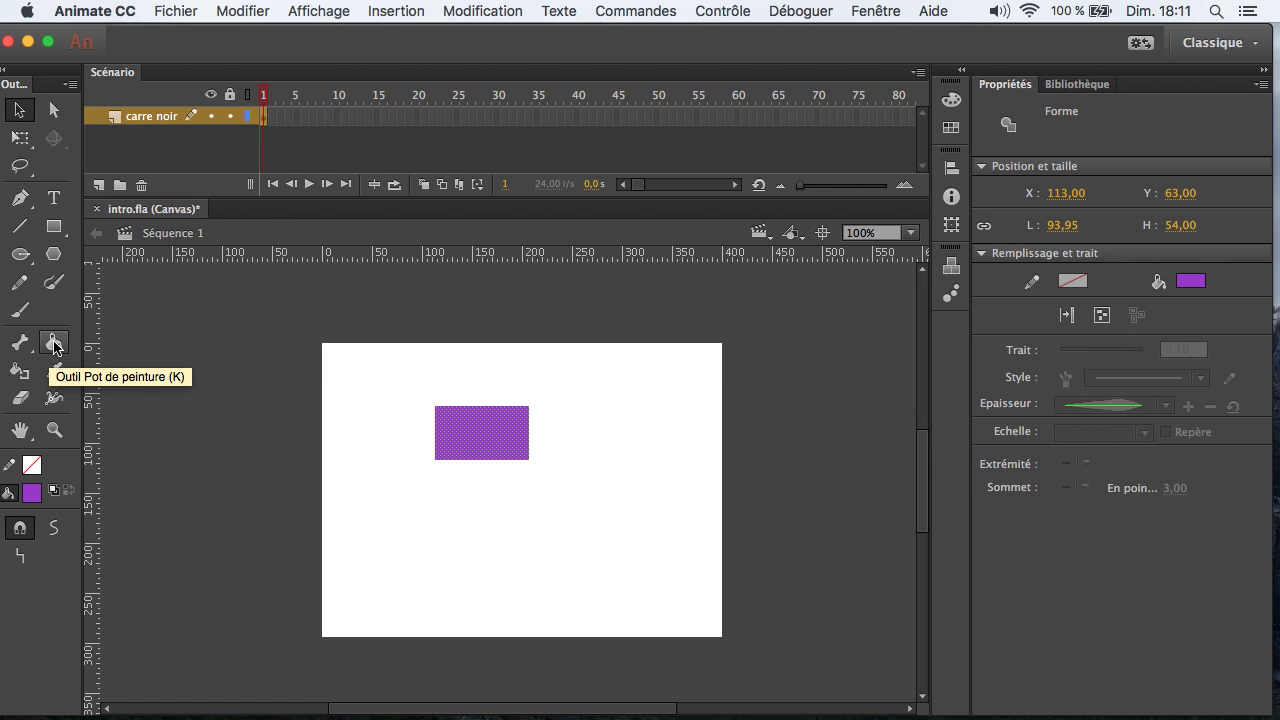
click(55, 345)
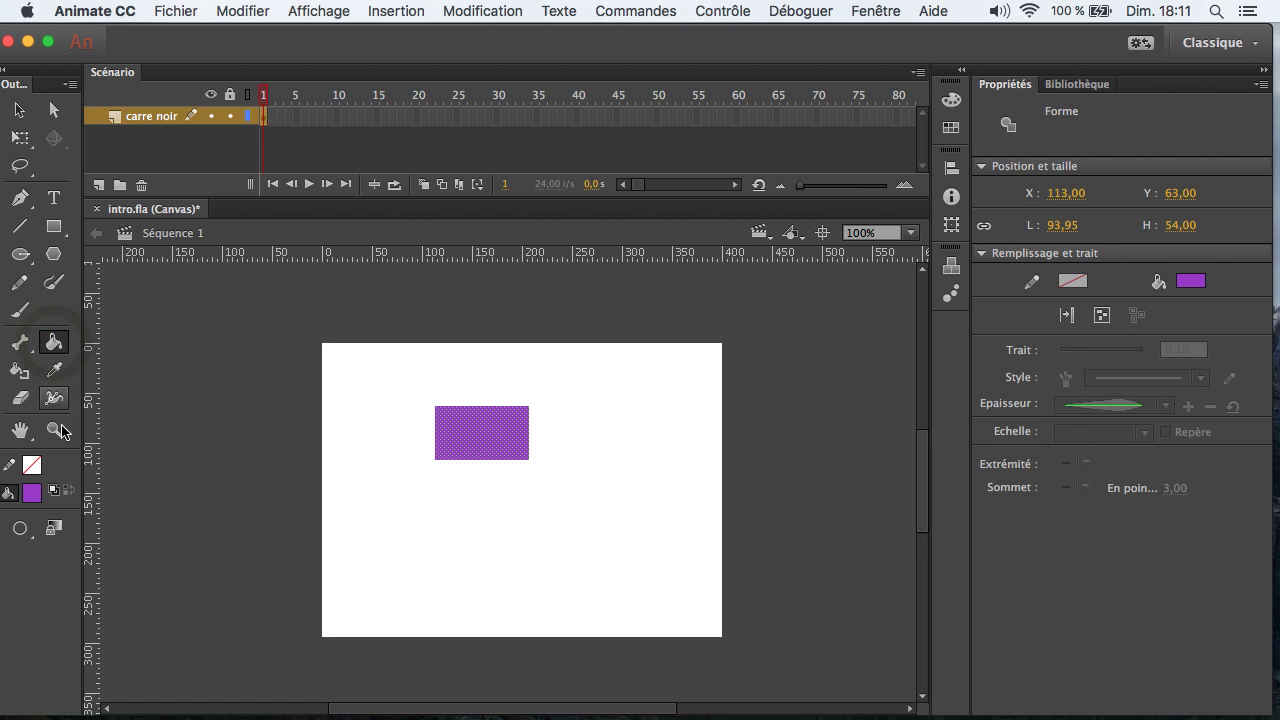
click(32, 492)
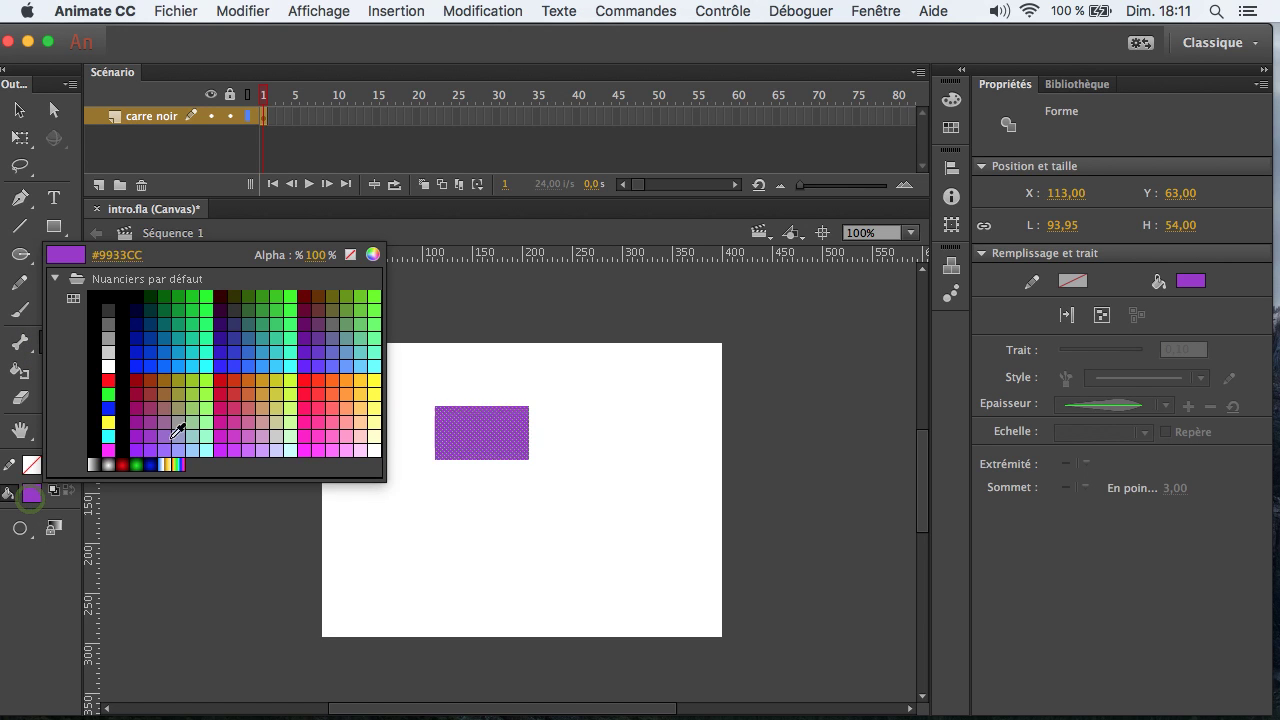
click(212, 416)
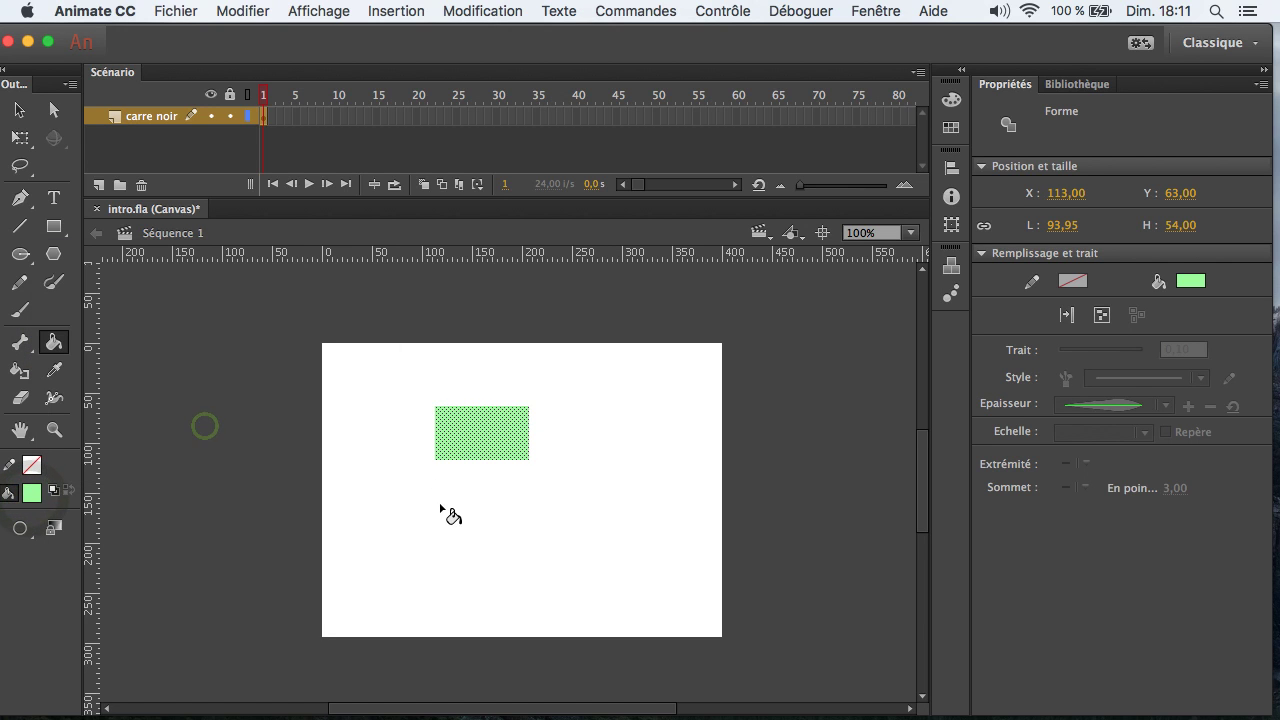
click(455, 430)
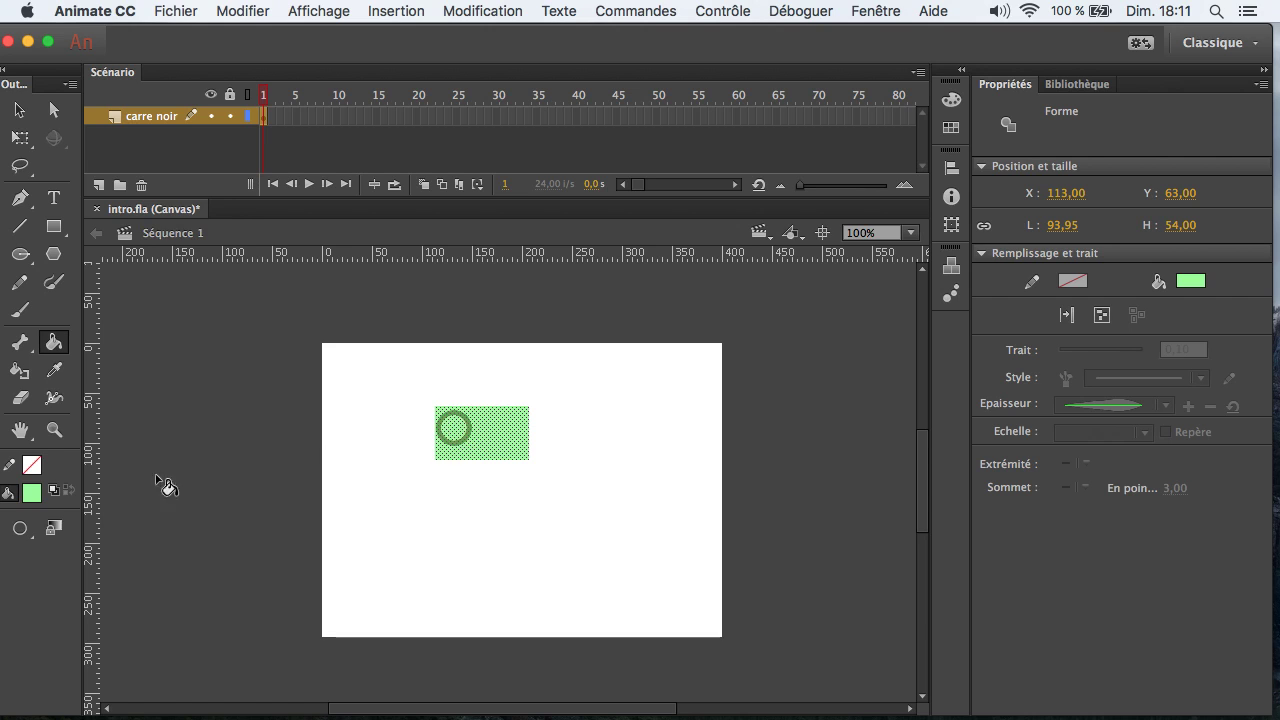
Step: Choose the Ink Bottle tool and change the selected rectangle's fill colour to red
click(20, 372)
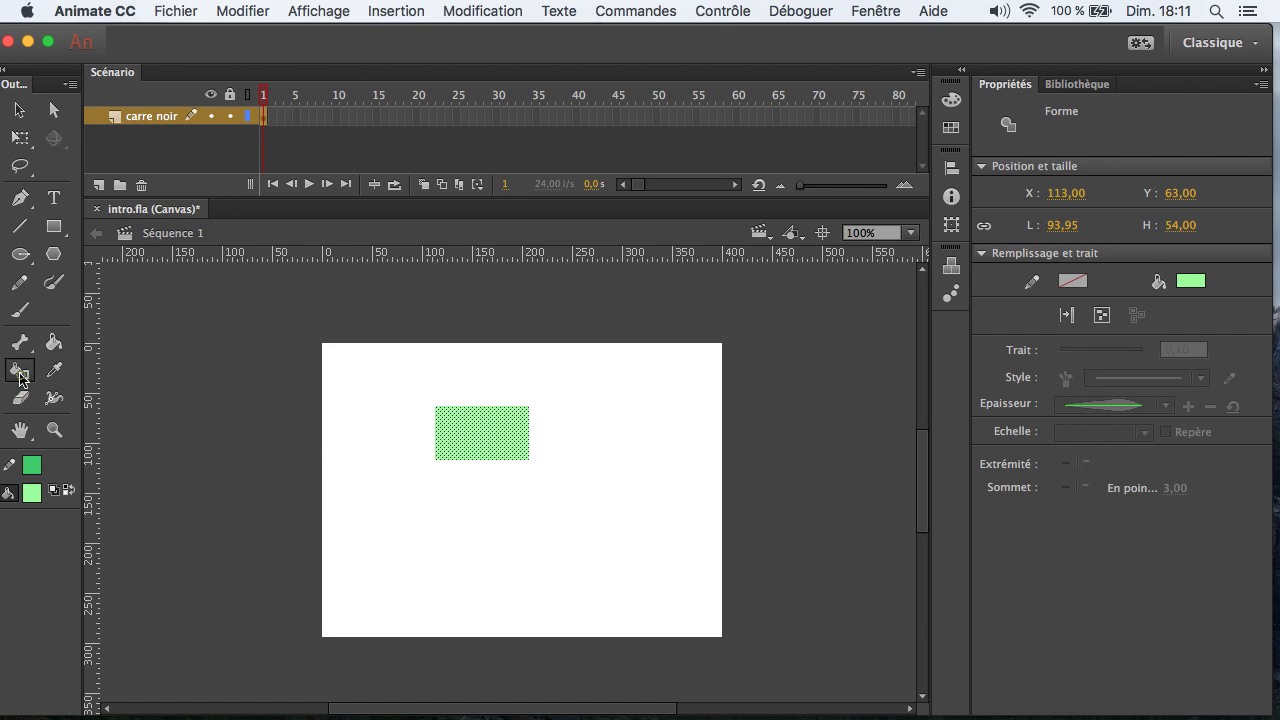
click(30, 495)
click(219, 380)
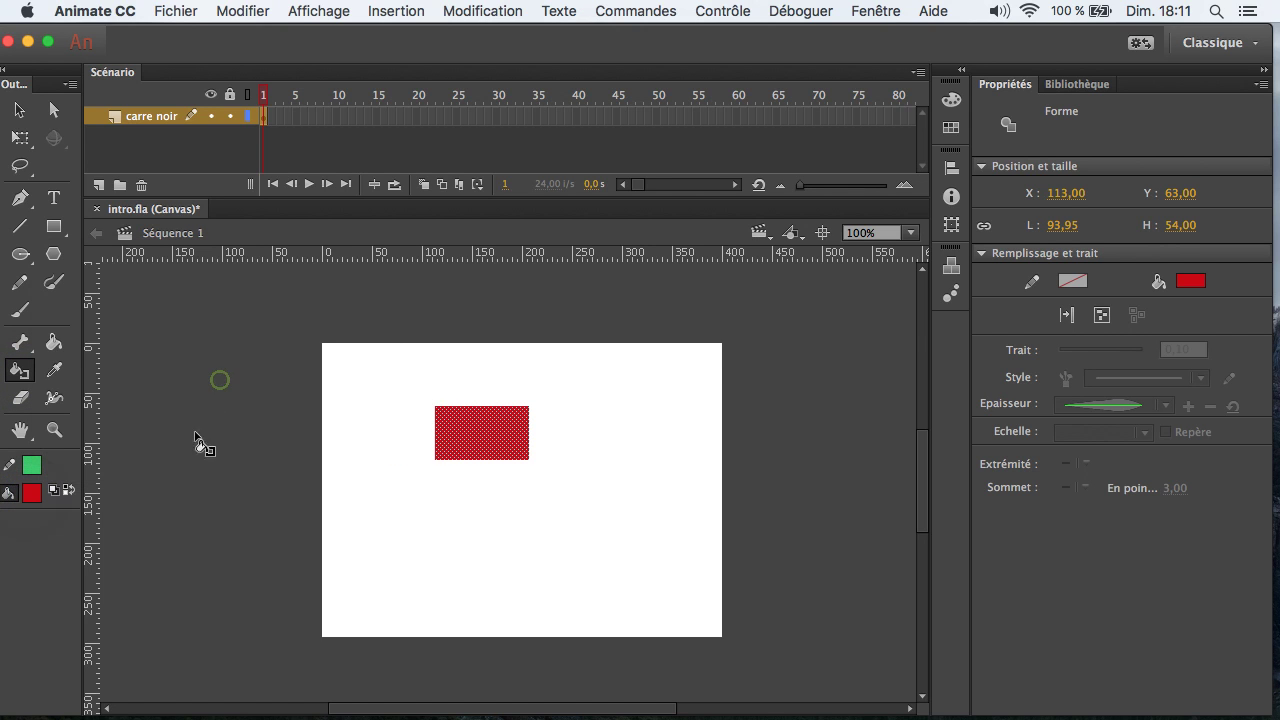
Step: Set the stroke colour to bright green, outline the red rectangle with the Ink Bottle tool, and deselect it
click(31, 467)
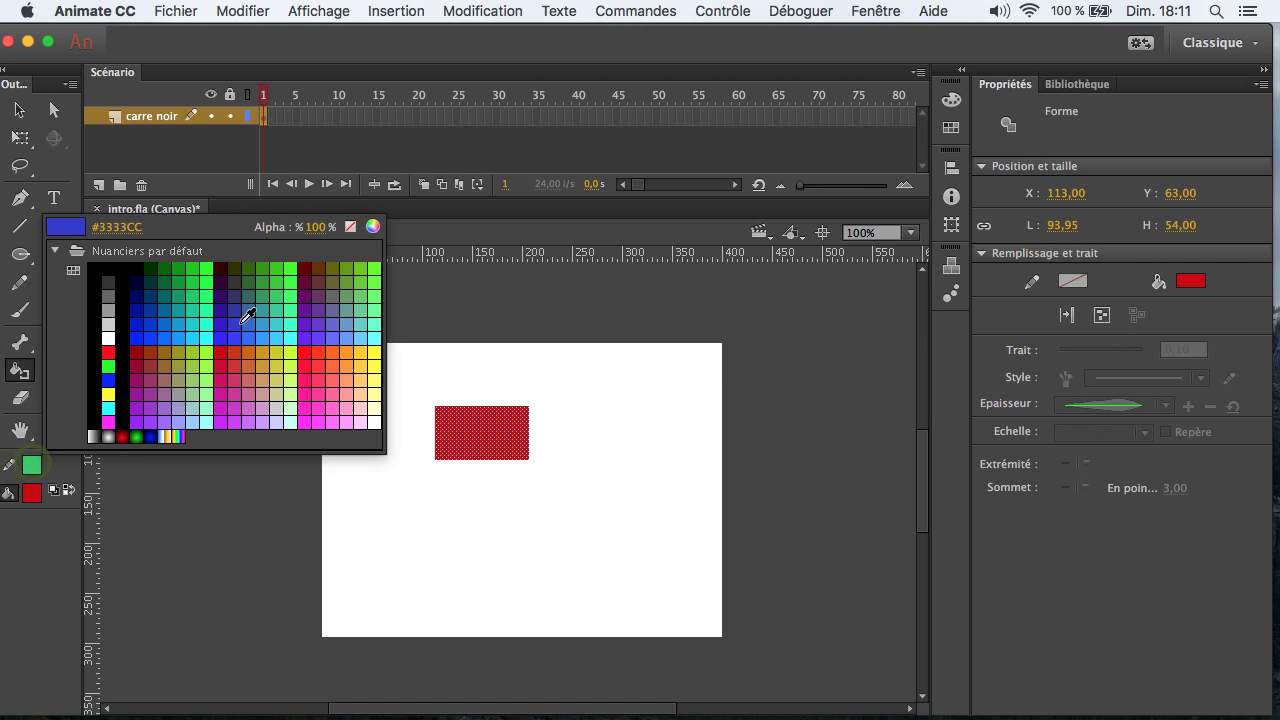
click(366, 269)
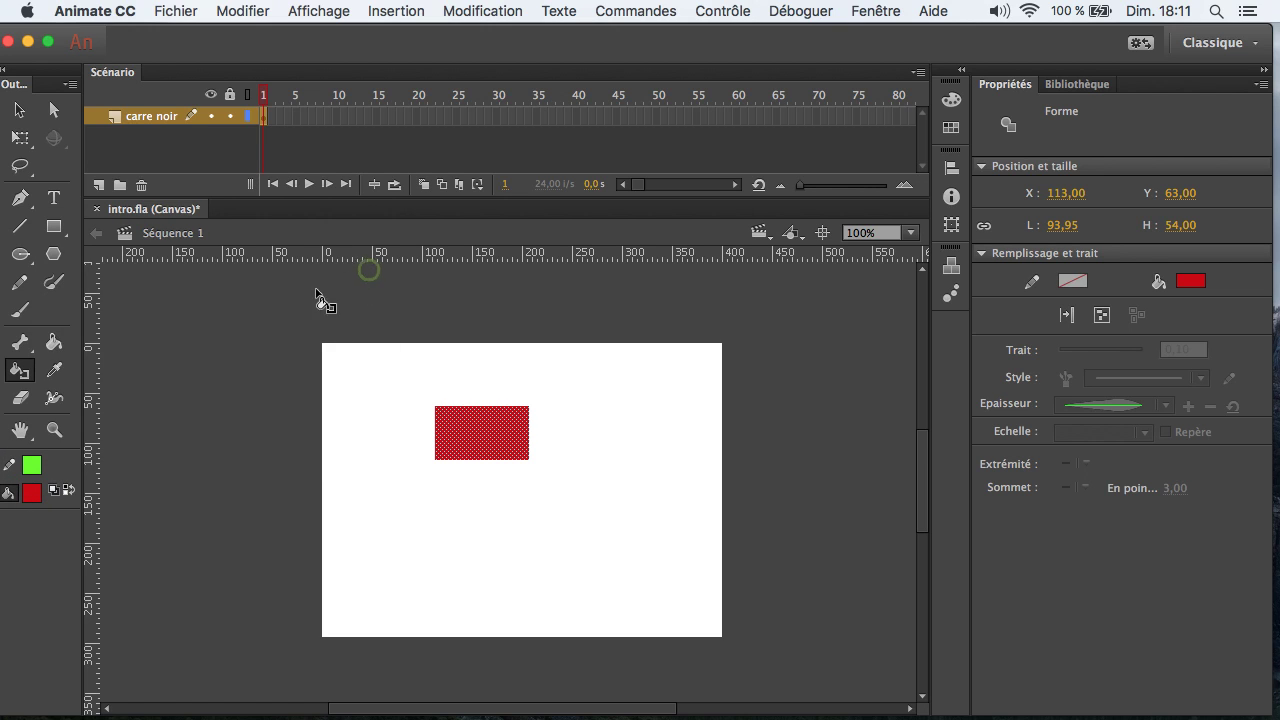
click(25, 374)
click(527, 424)
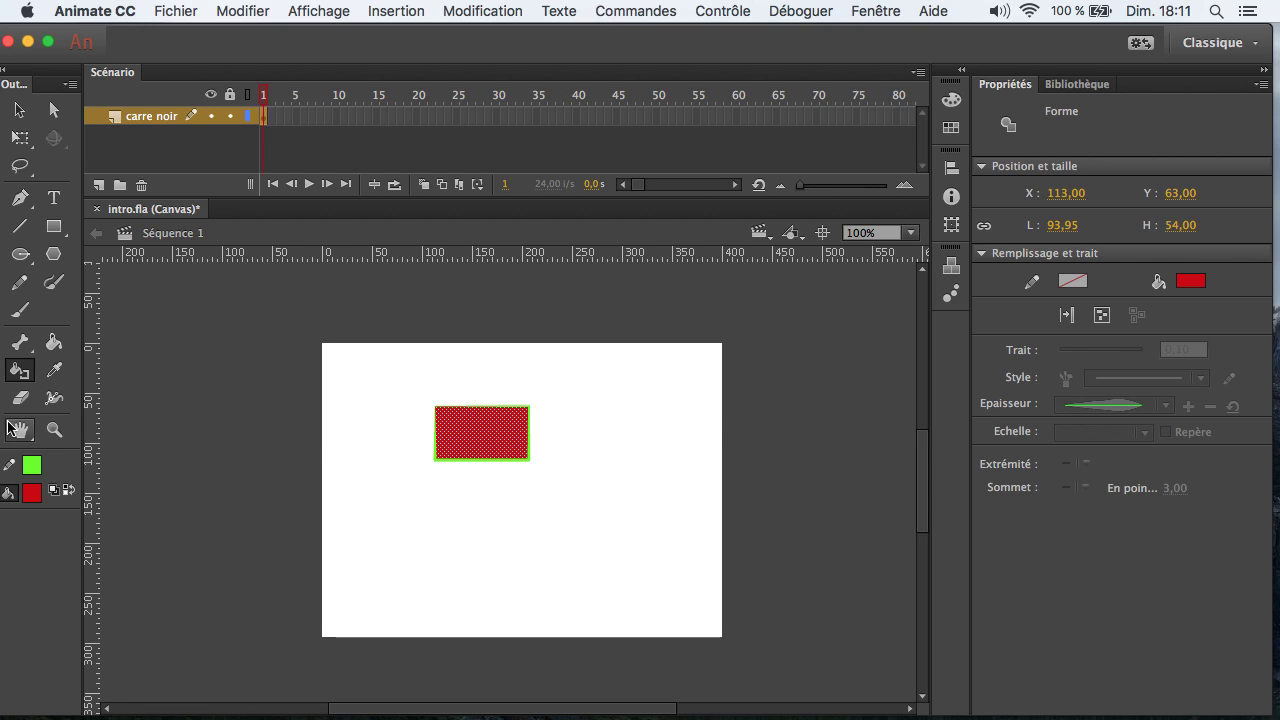
click(19, 371)
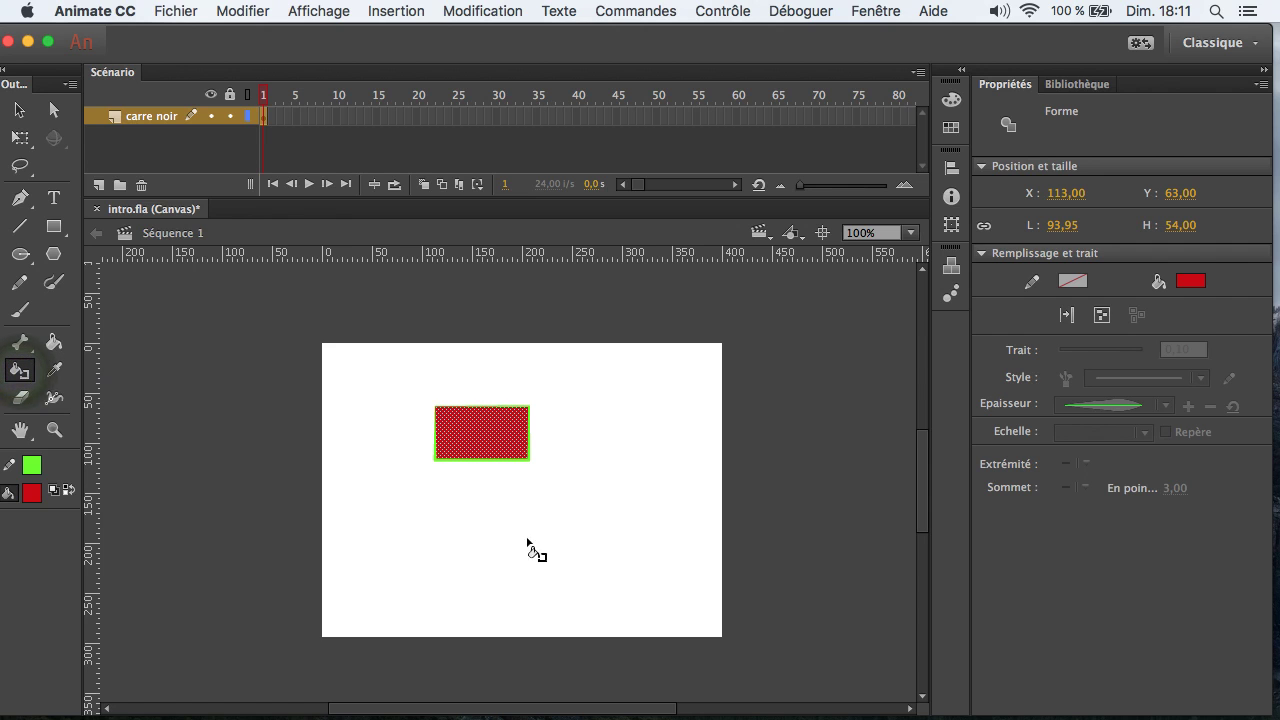
click(545, 568)
click(17, 110)
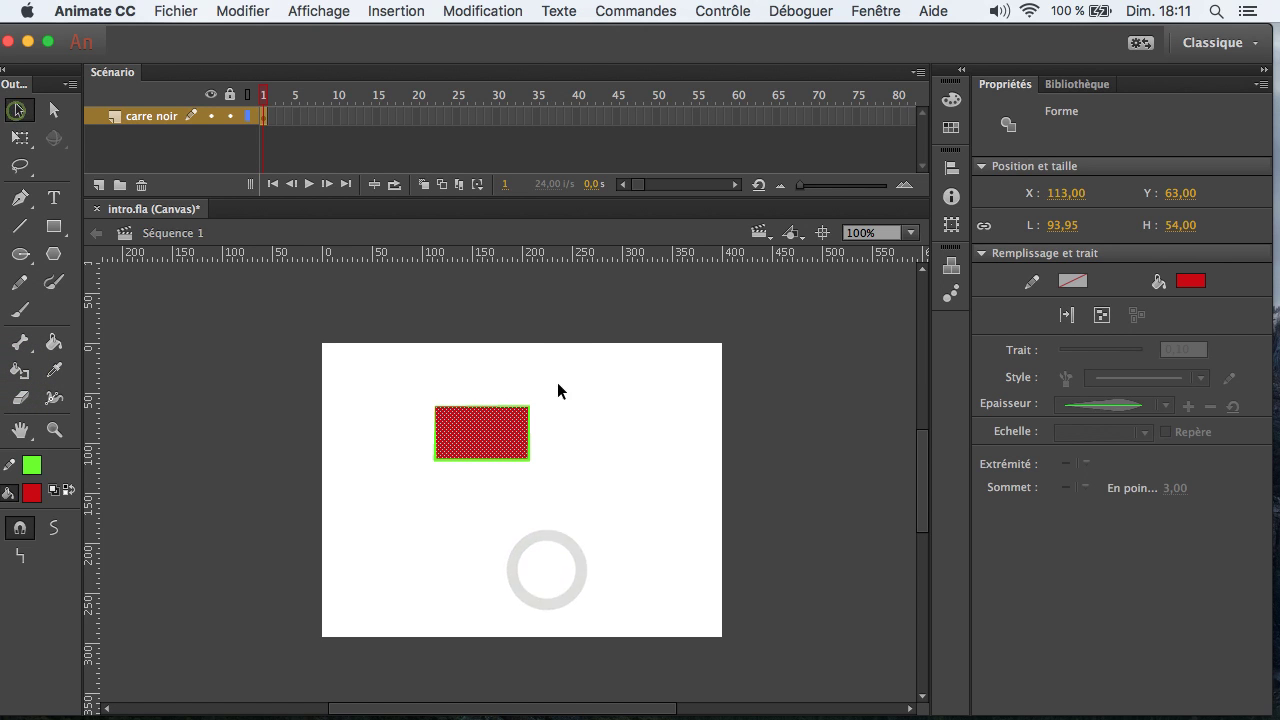
click(567, 436)
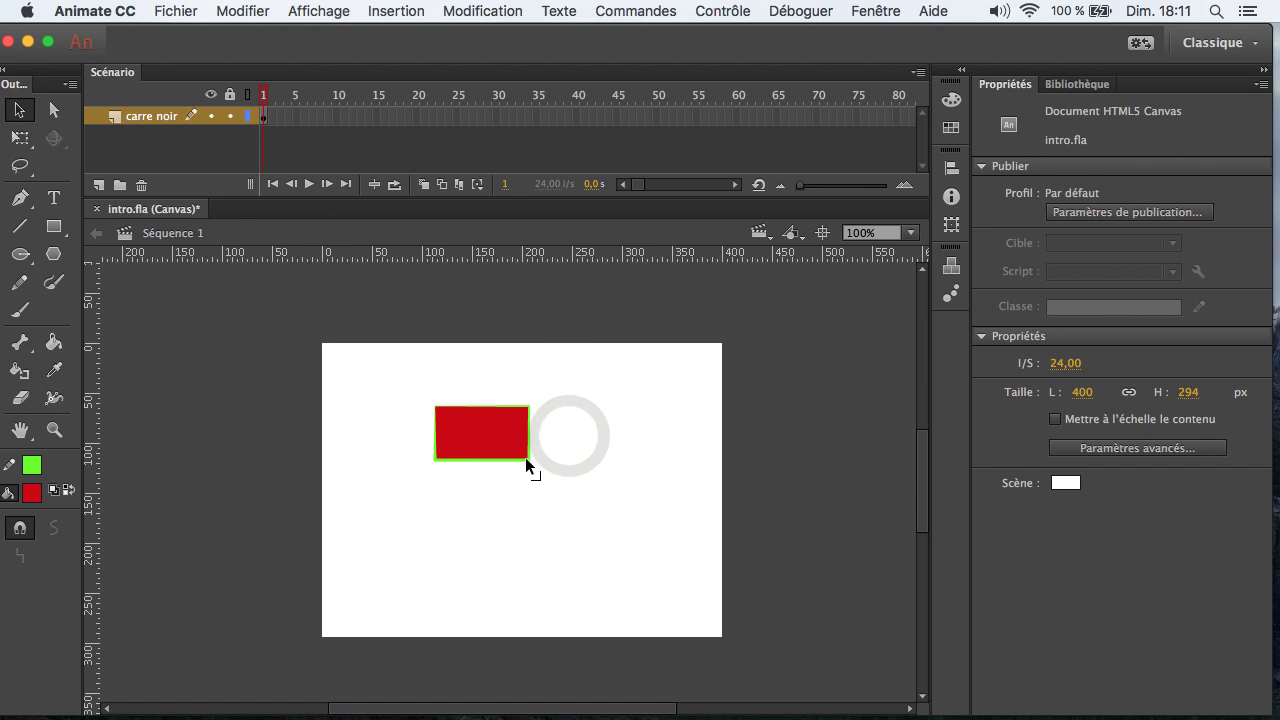
Step: Apply the uniform width profile ([Uniforme]) to the red rectangle's green outline and deselect it
click(525, 457)
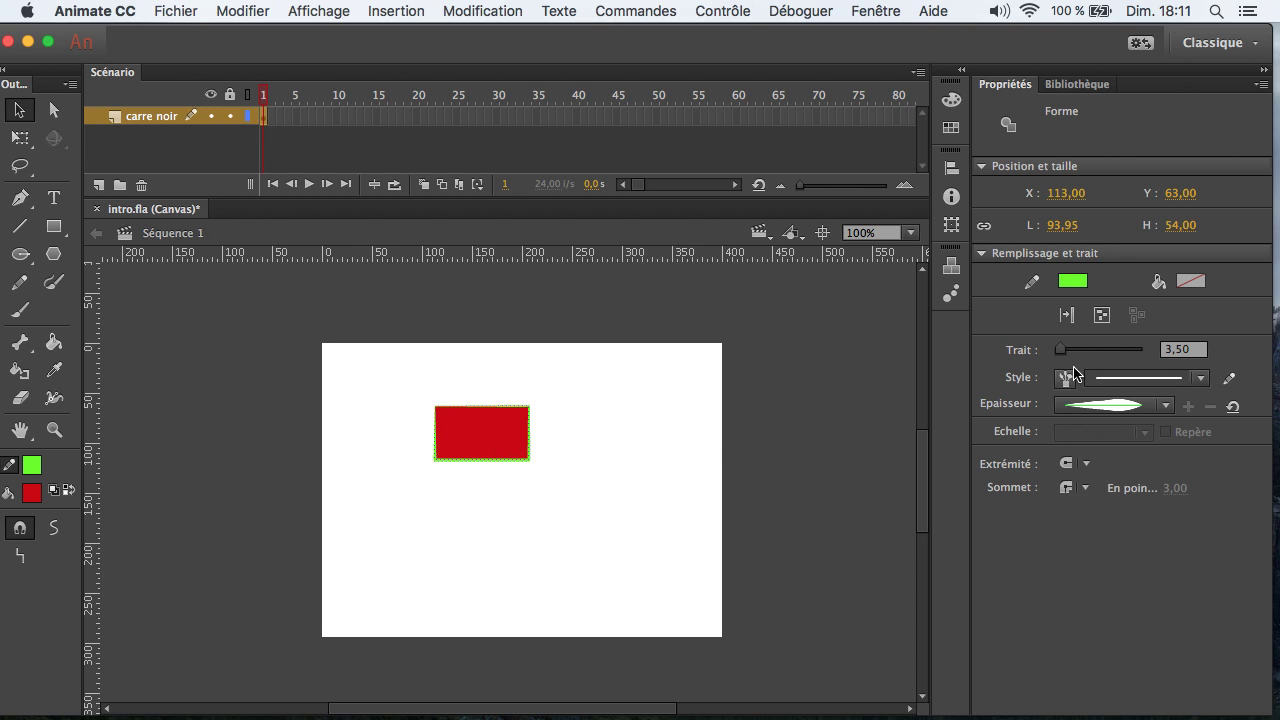
click(1166, 405)
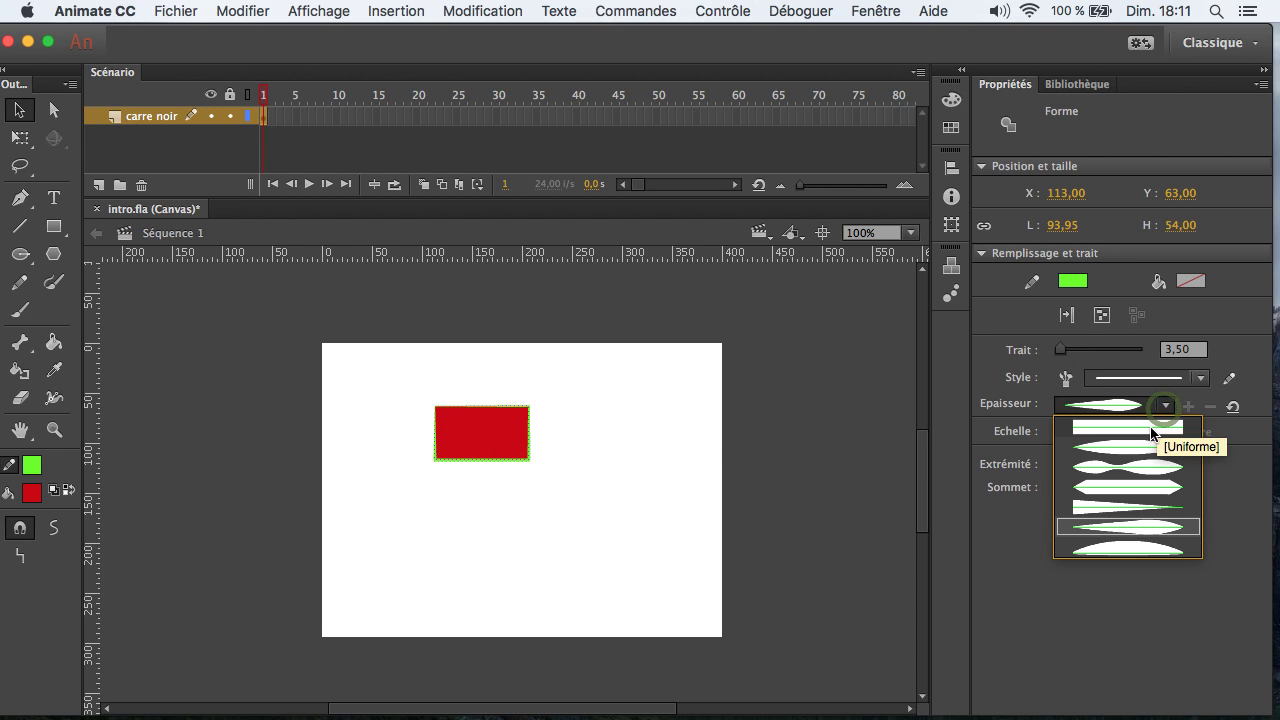
click(1151, 431)
click(673, 494)
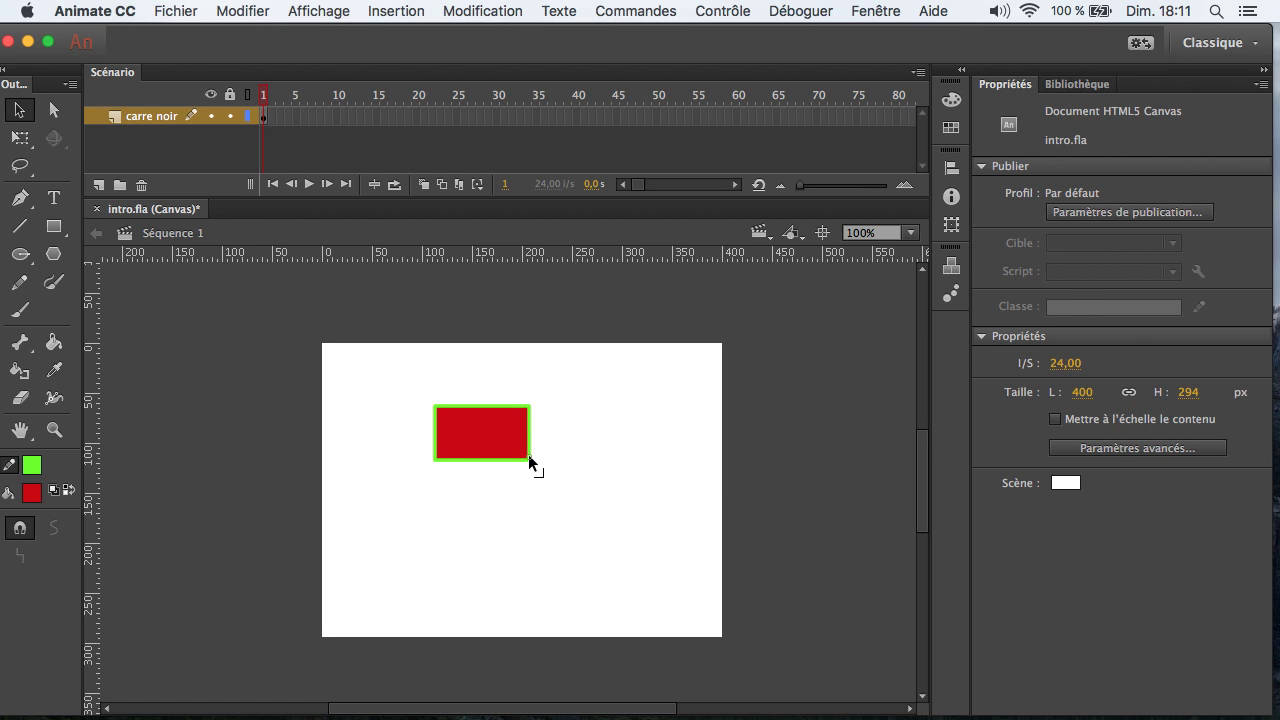
Step: Thicken the rectangle's whole green outline to a stroke size of 7,75 and deselect it
double_click(529, 458)
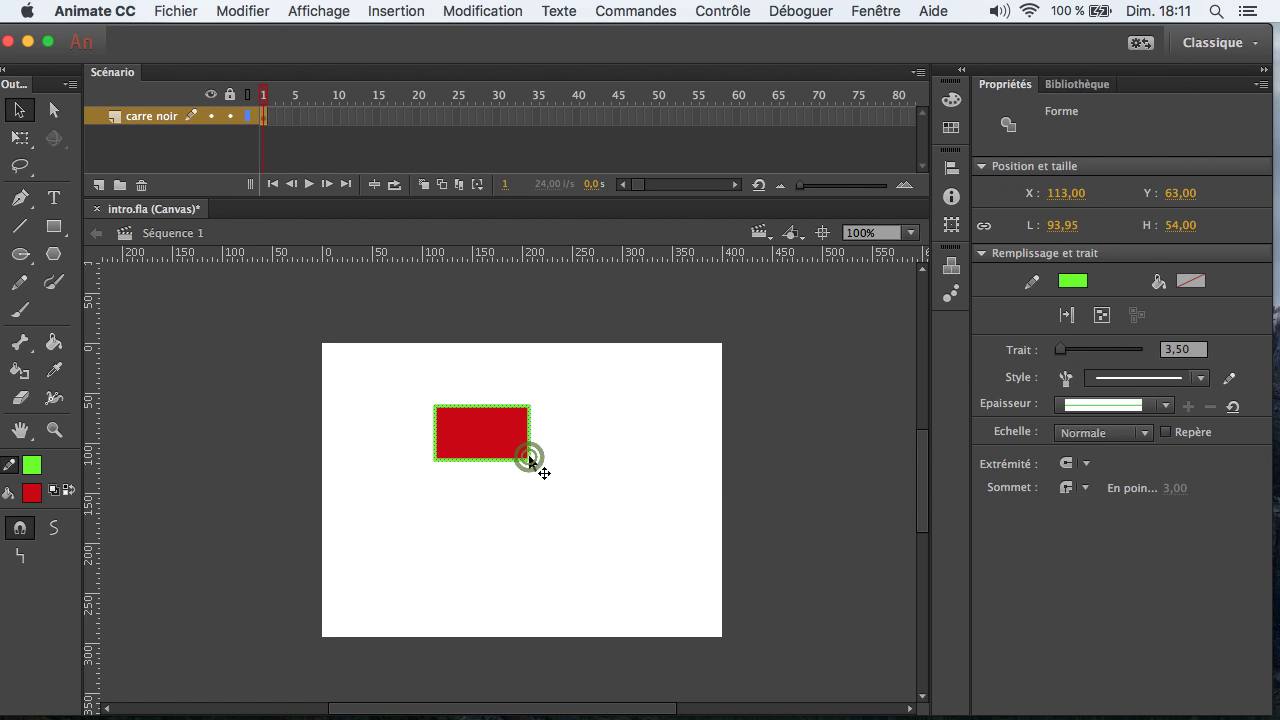
click(1067, 353)
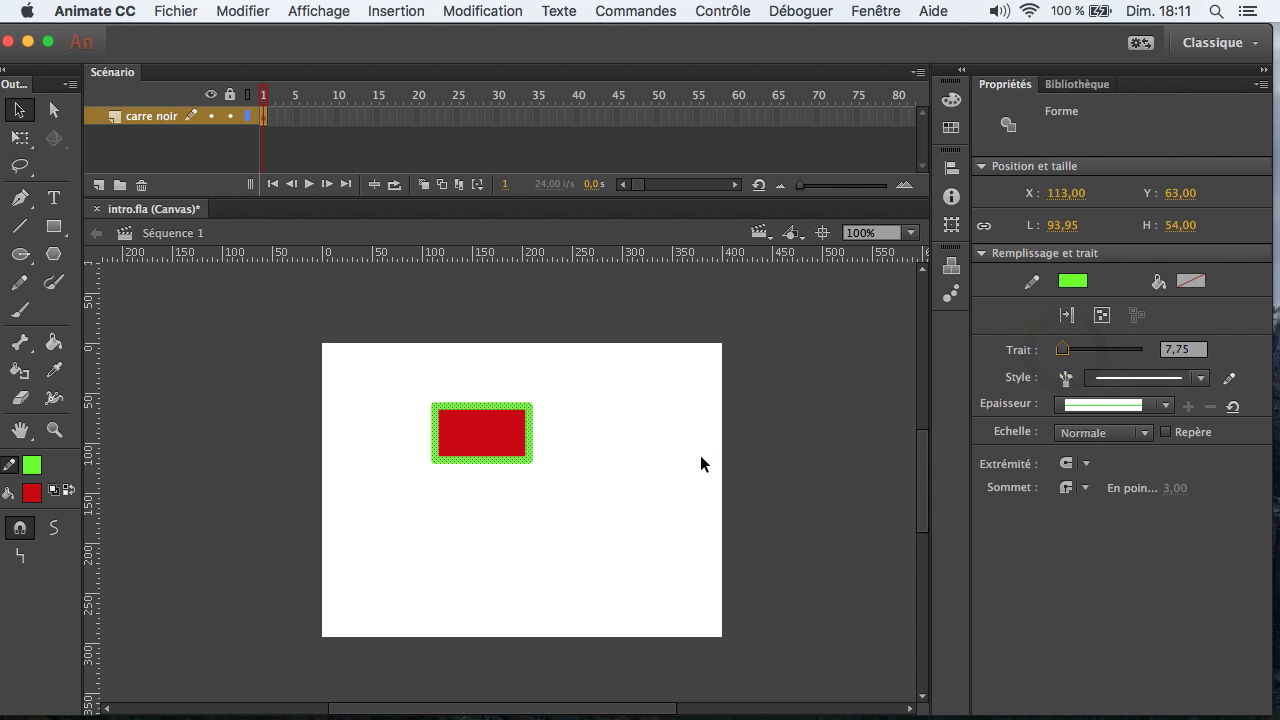
click(664, 451)
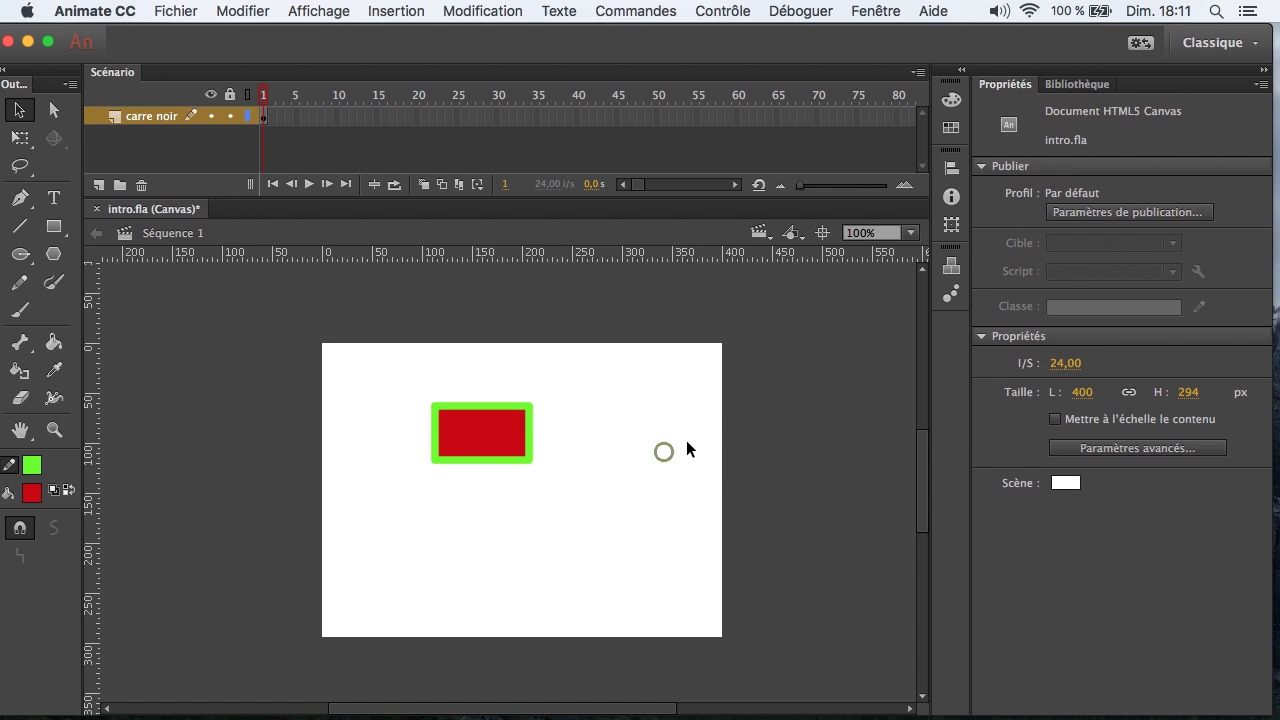
Step: Delete the rectangle's entire green outline and undo the deletion
double_click(524, 459)
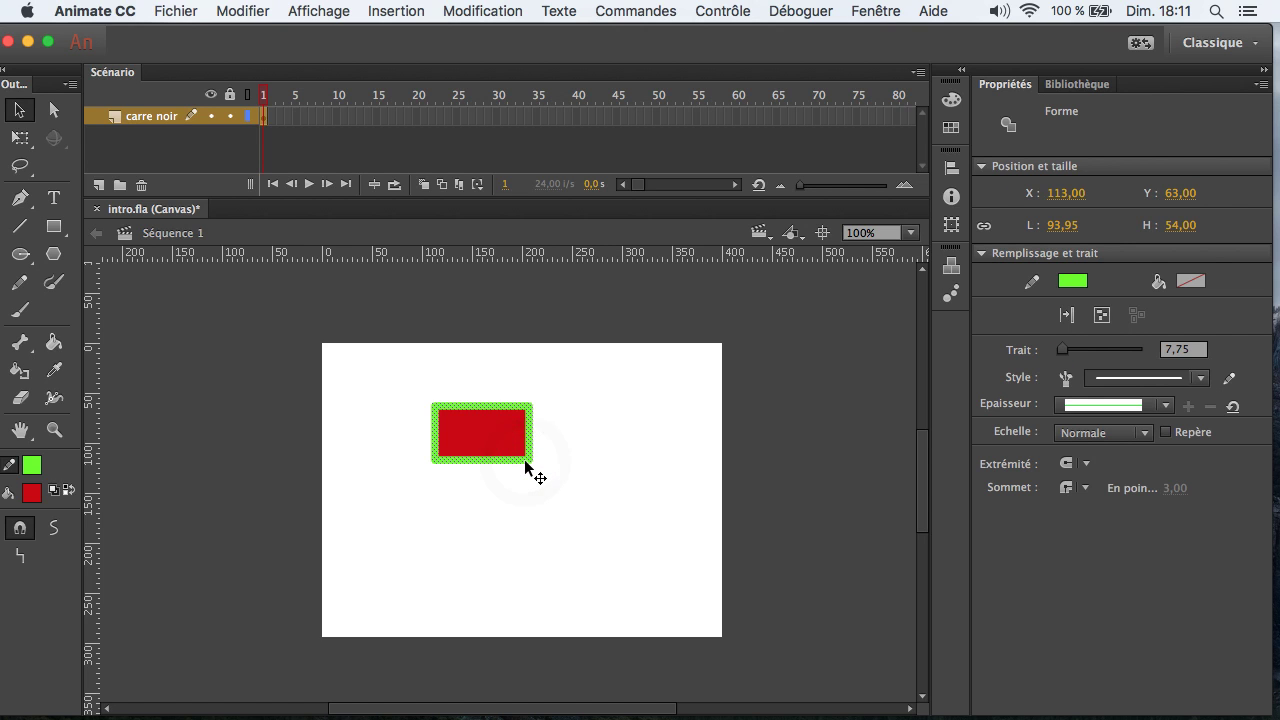
key(Delete)
key(super+z)
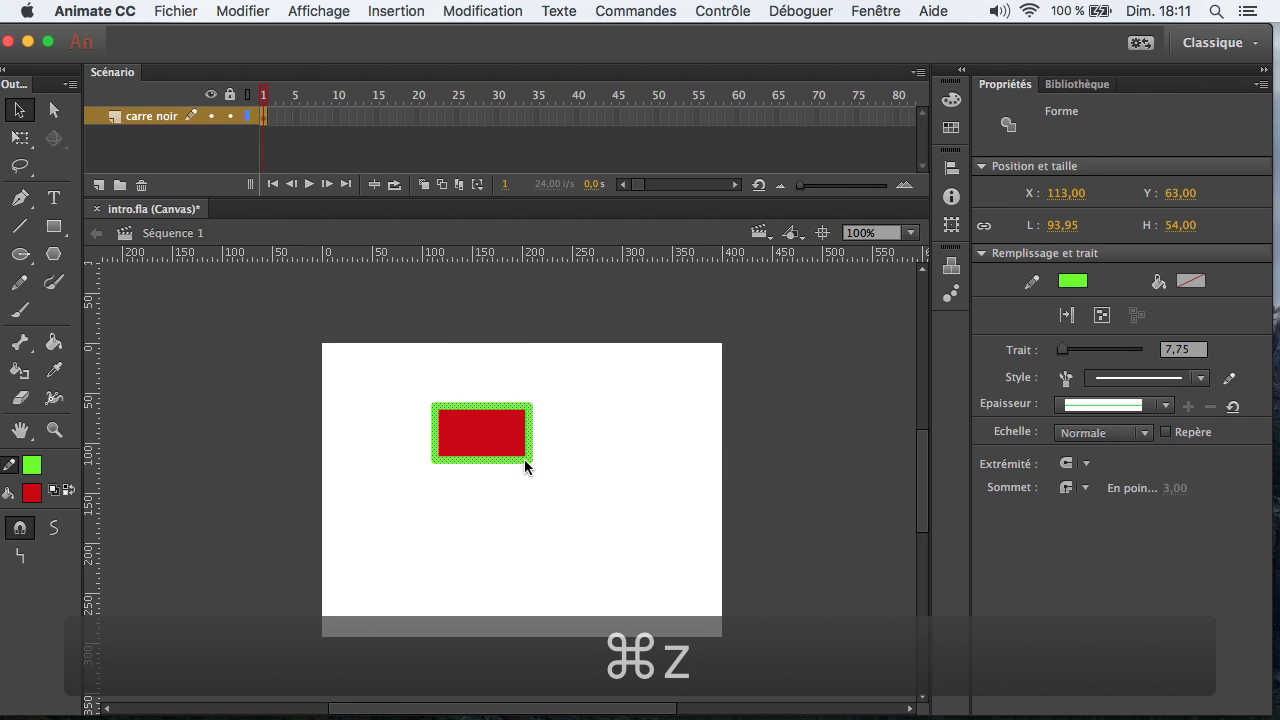
Step: Delete only the bottom segment of the rectangle's green outline, leaving the other three sides in place
click(517, 527)
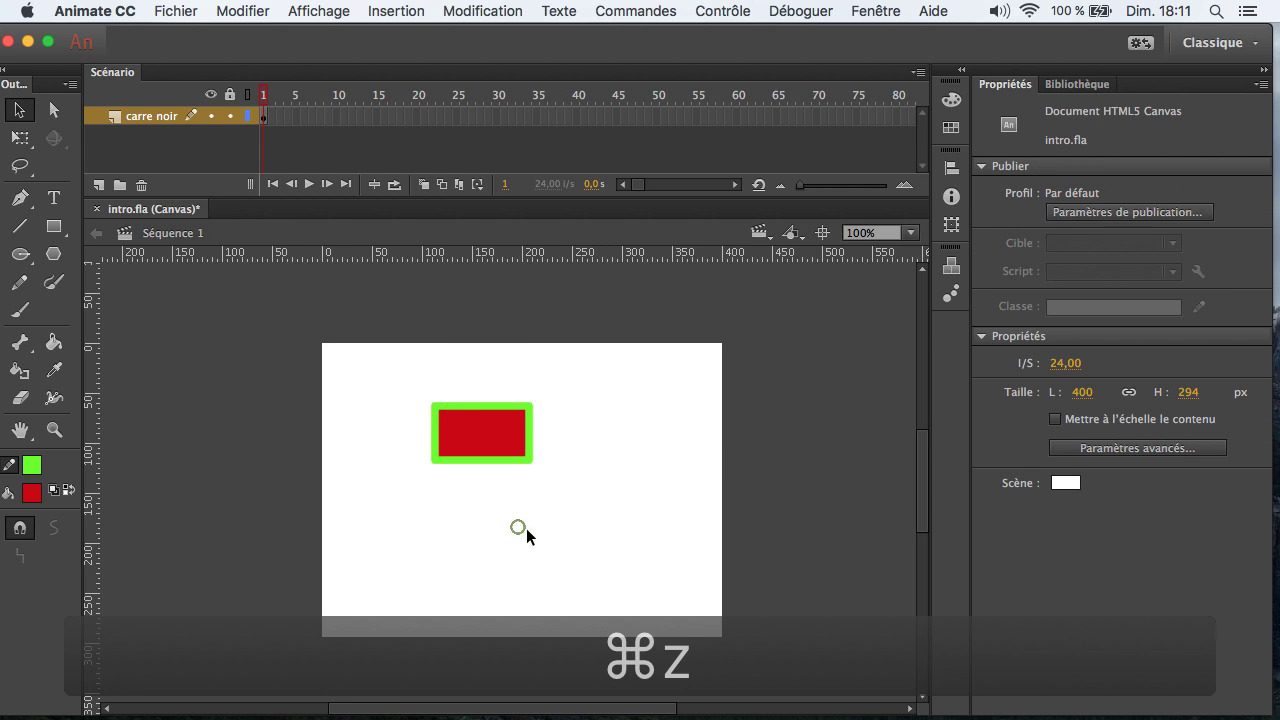
click(480, 458)
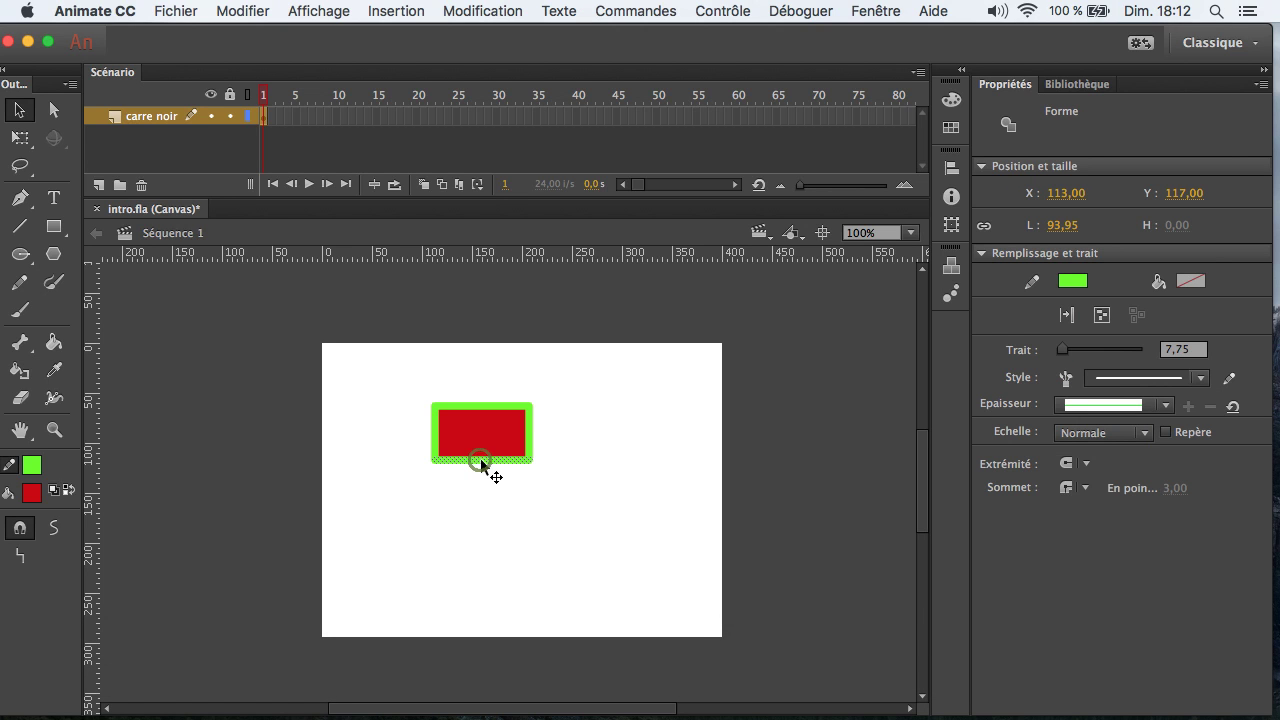
key(Delete)
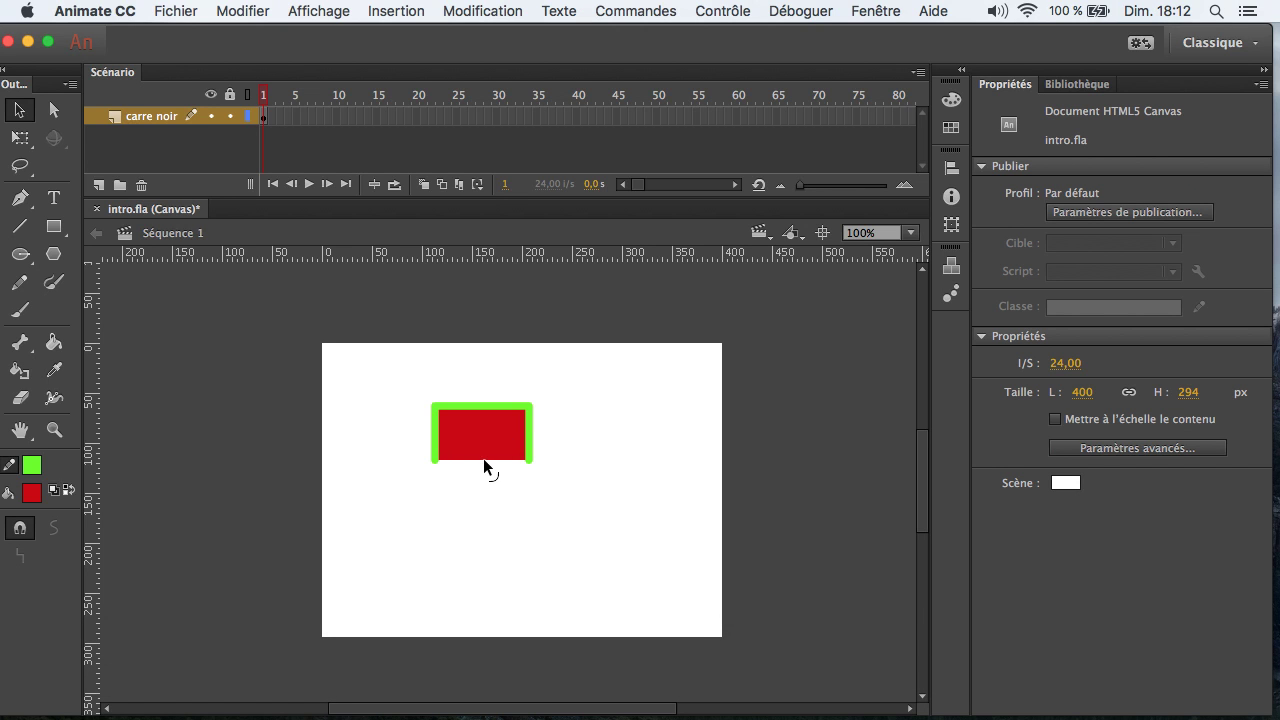